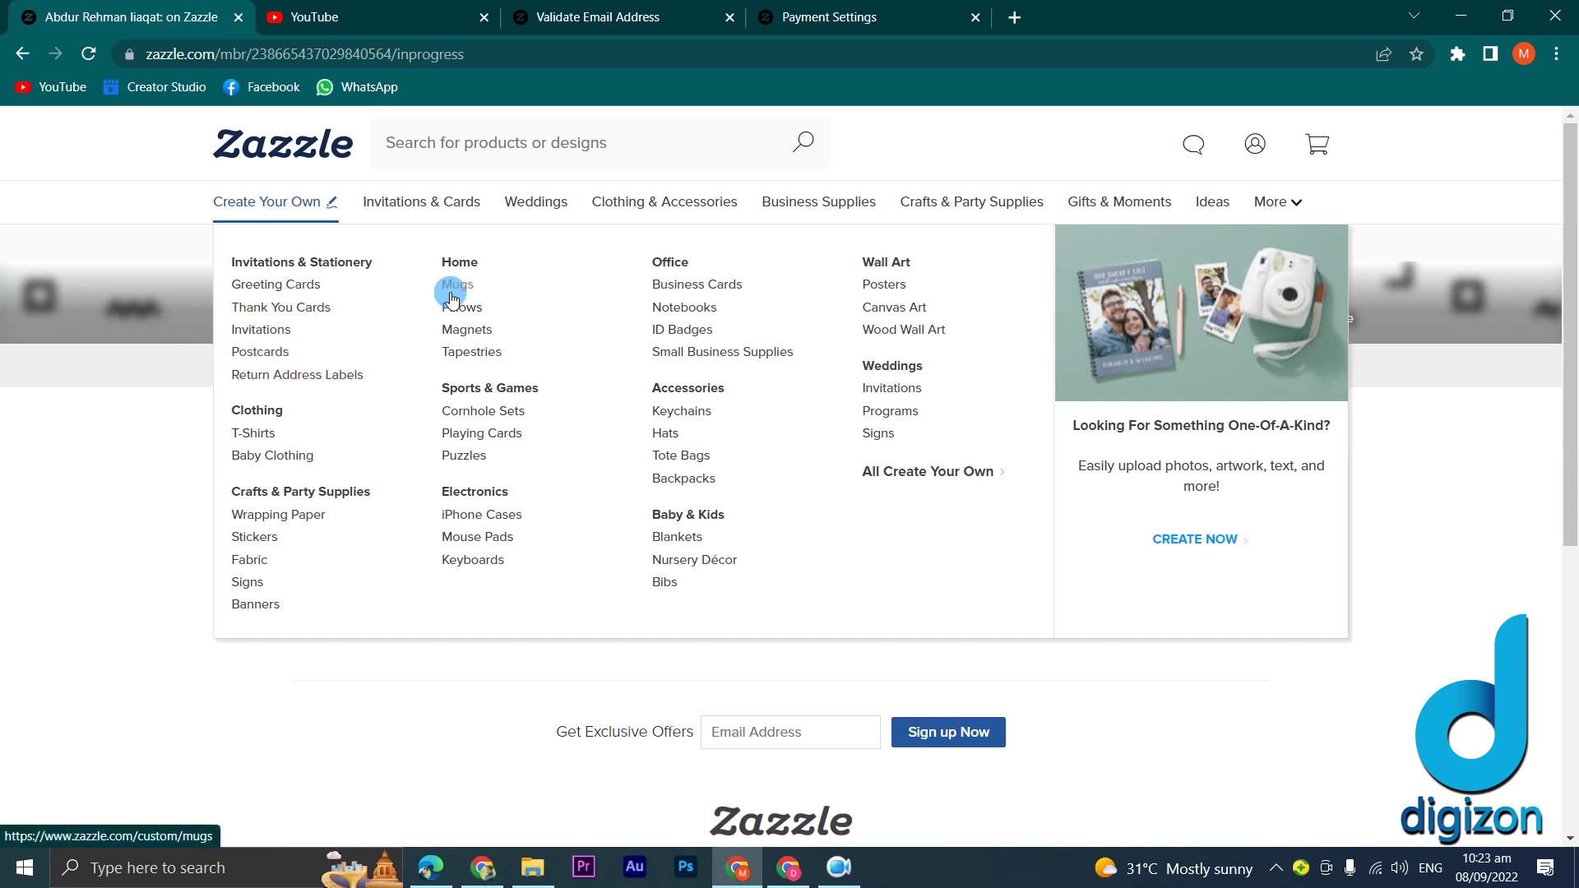
# Choose the create-your-own Kids' Basic T-Shirt from the custom T-shirts and open it for customizing.
pyautogui.click(270, 437)
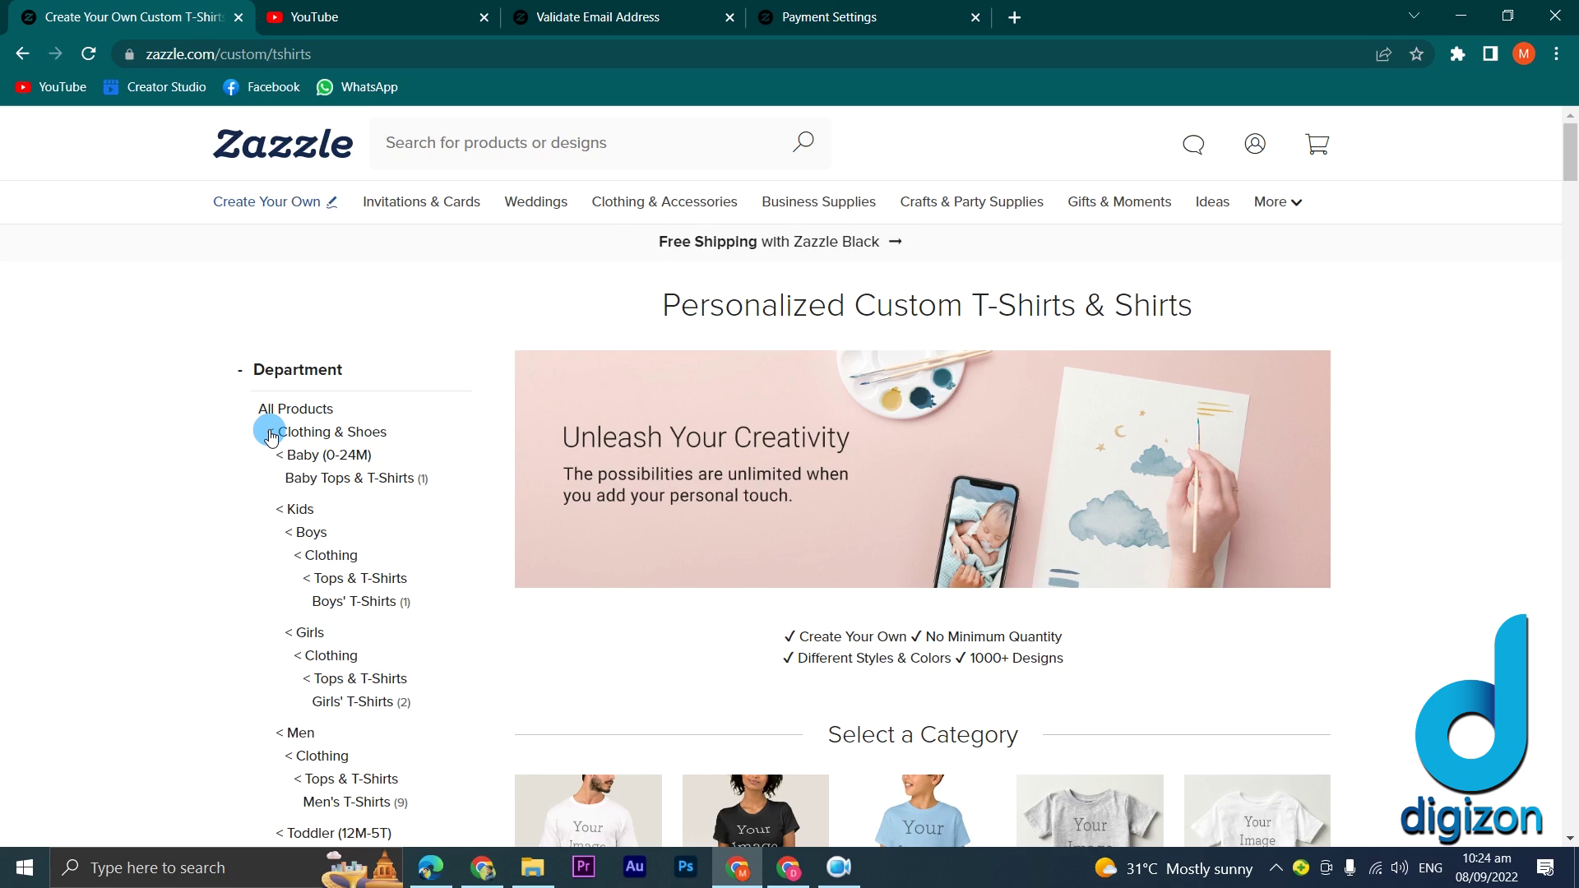
pyautogui.scroll(-8, 272, 436)
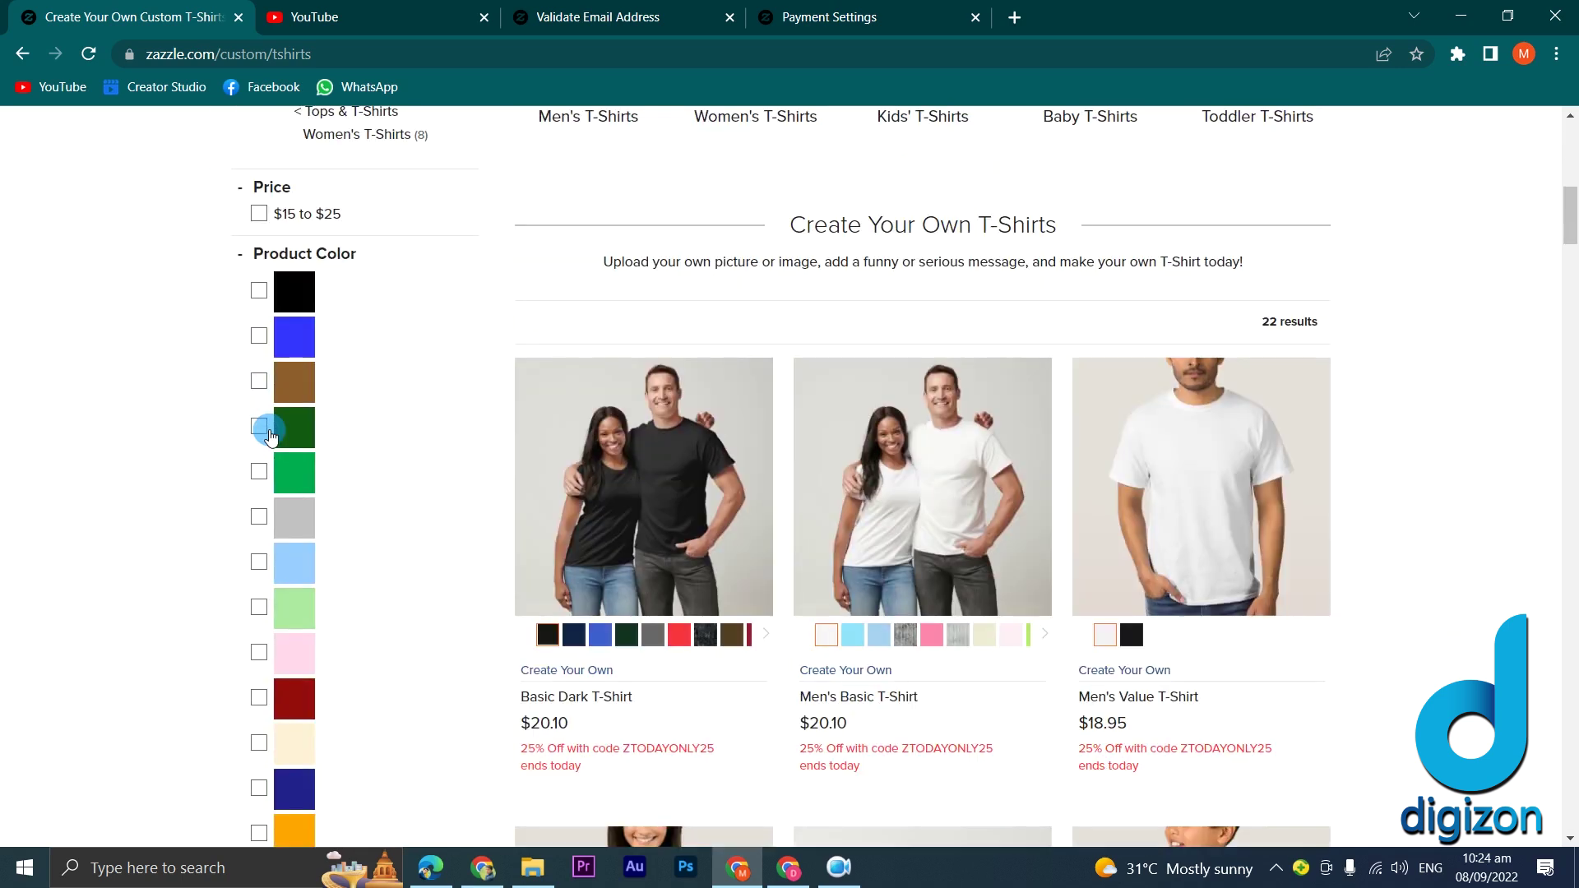
pyautogui.scroll(-2, 272, 436)
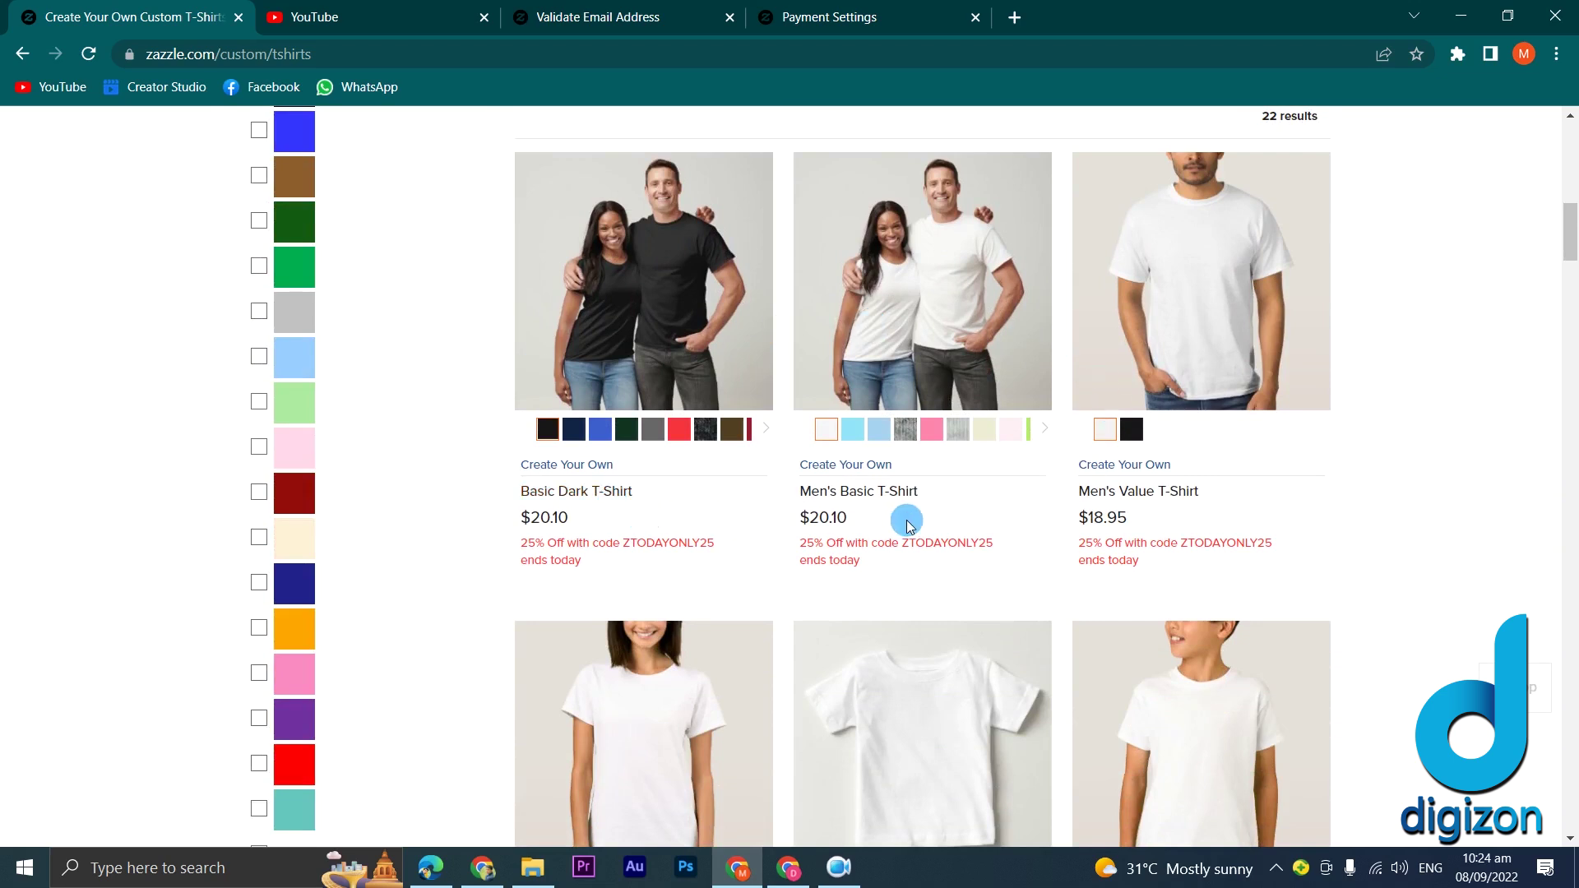
pyautogui.scroll(-3, 1079, 518)
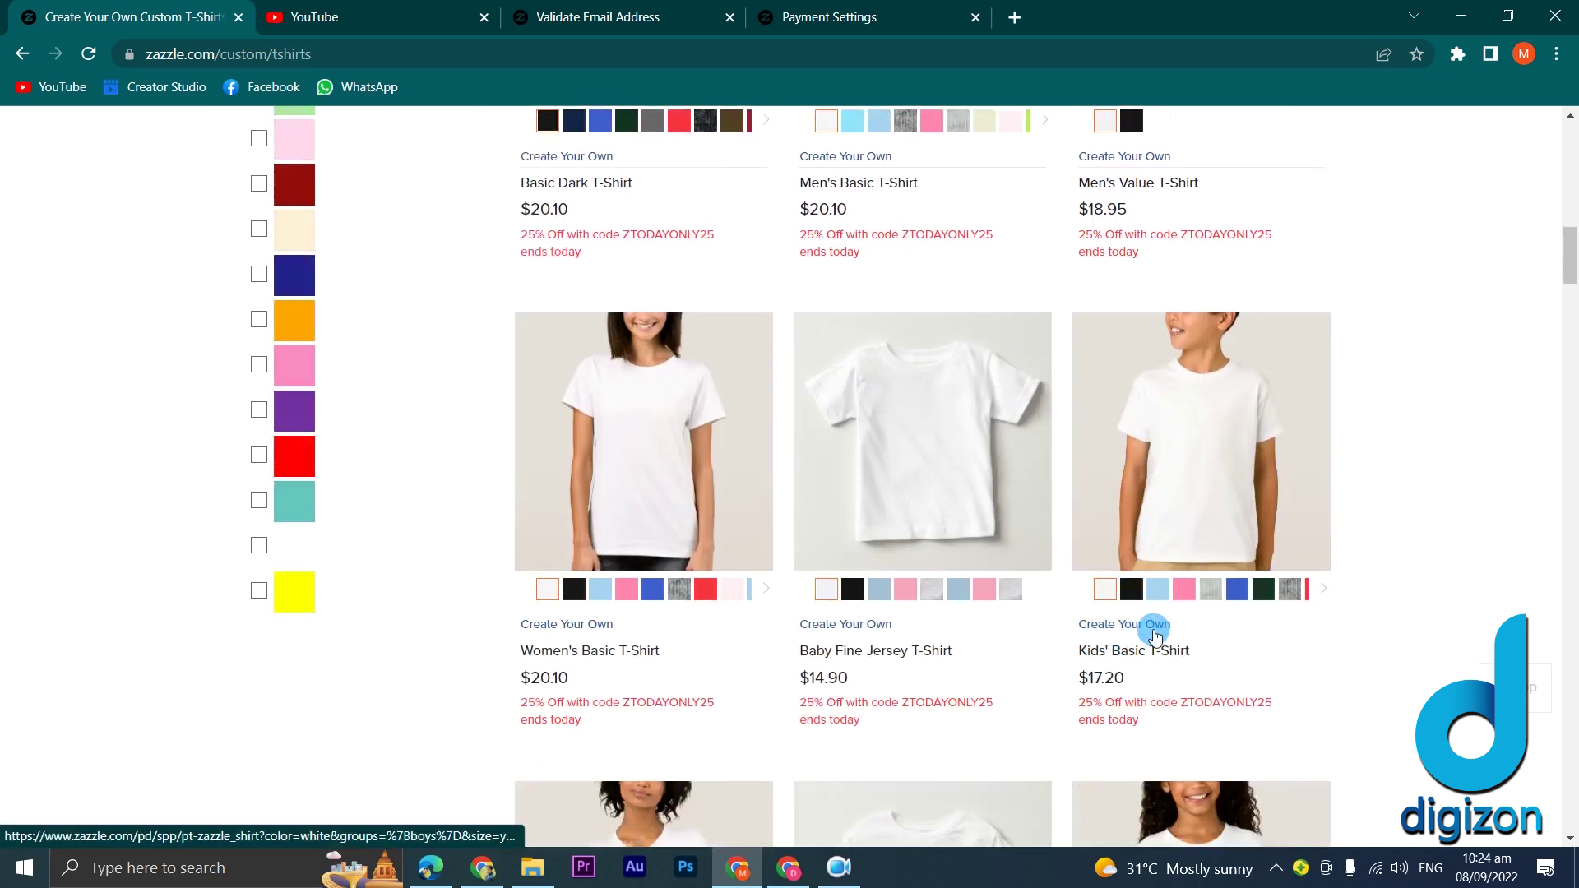
pyautogui.click(1154, 631)
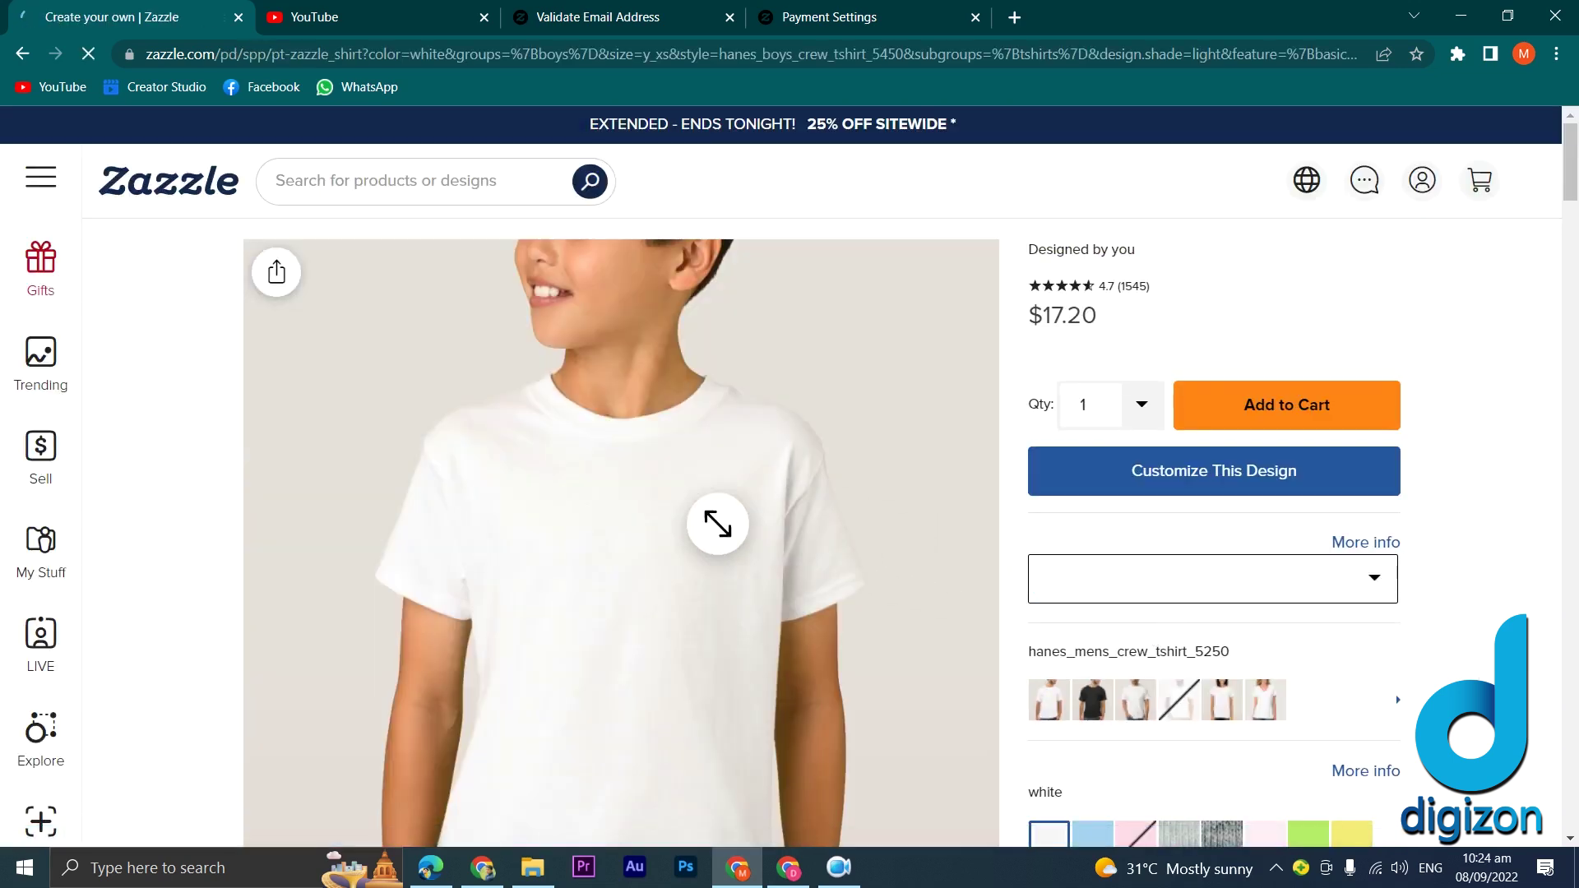
pyautogui.click(1176, 482)
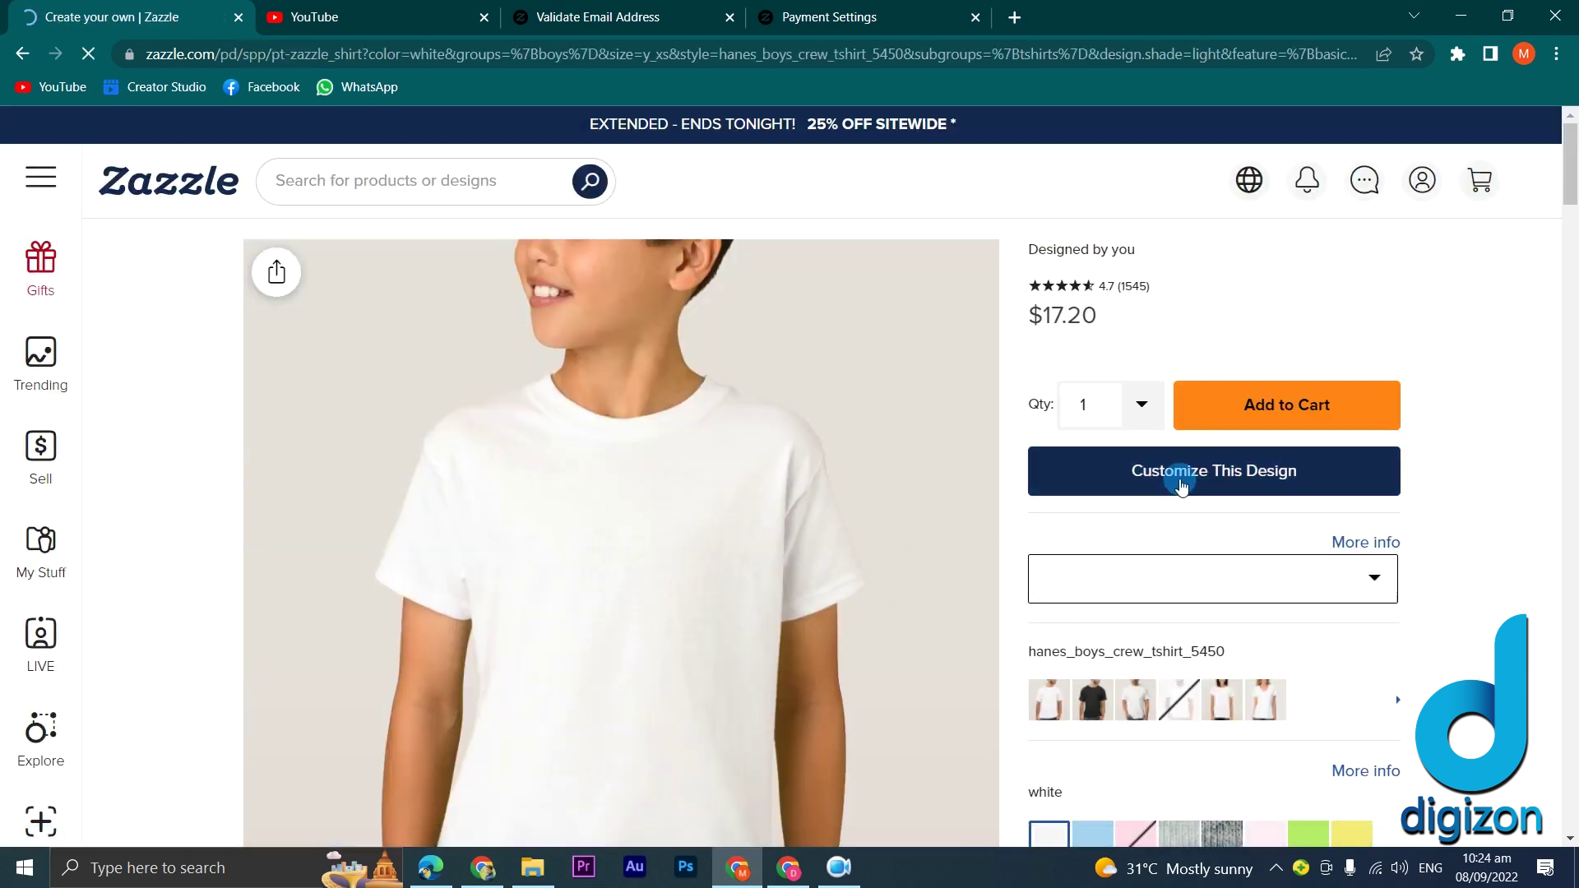
pyautogui.click(1188, 496)
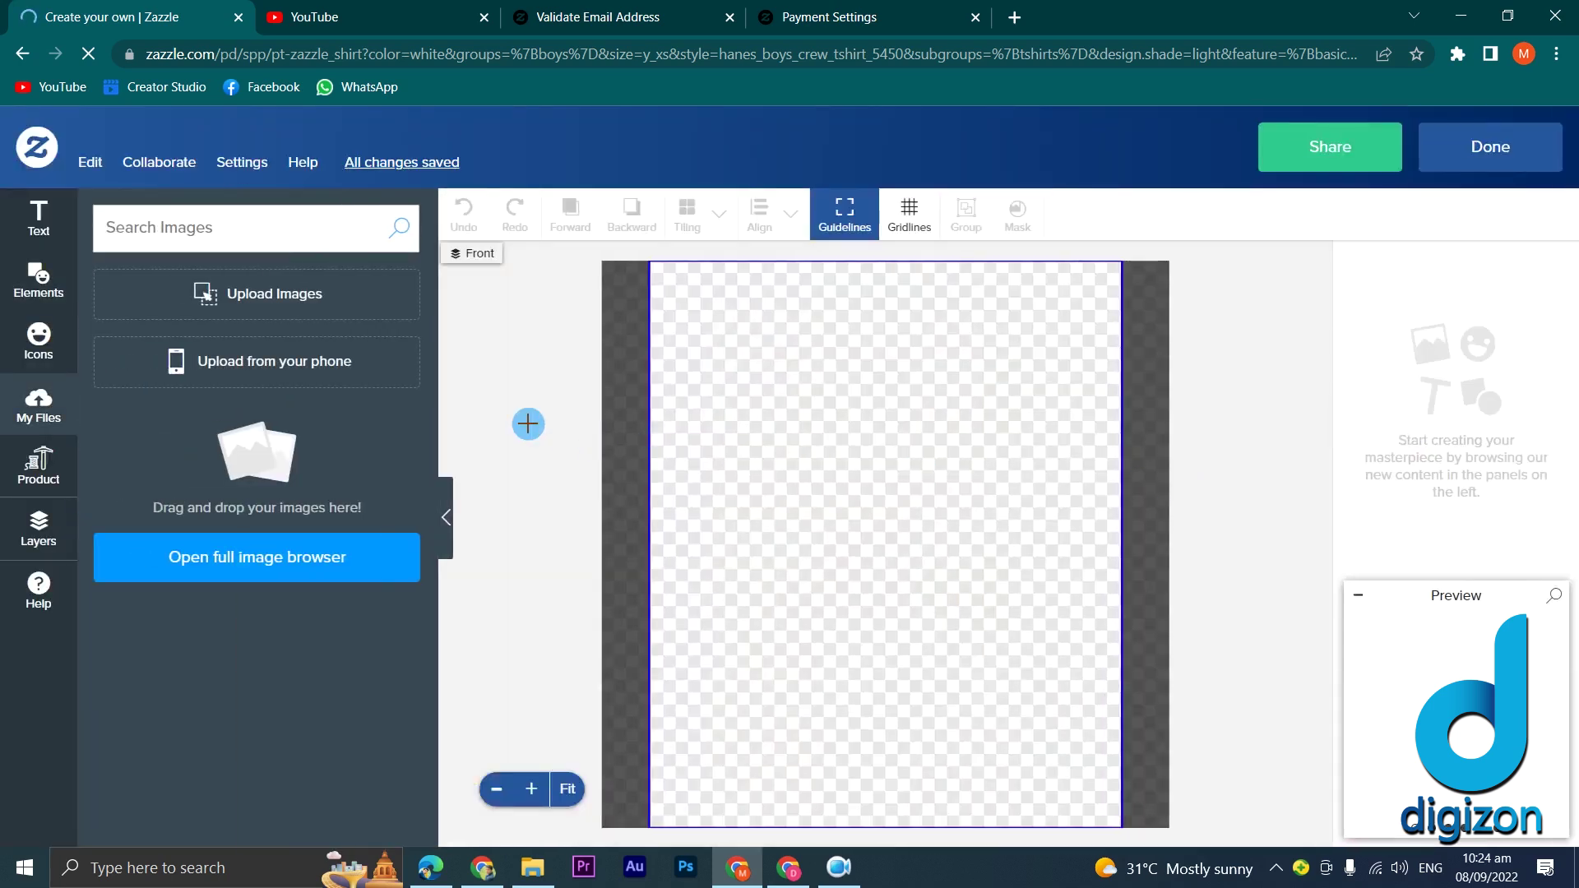
# Upload the green flag brush-stroke image and place it on the front of the T-shirt.
pyautogui.click(342, 310)
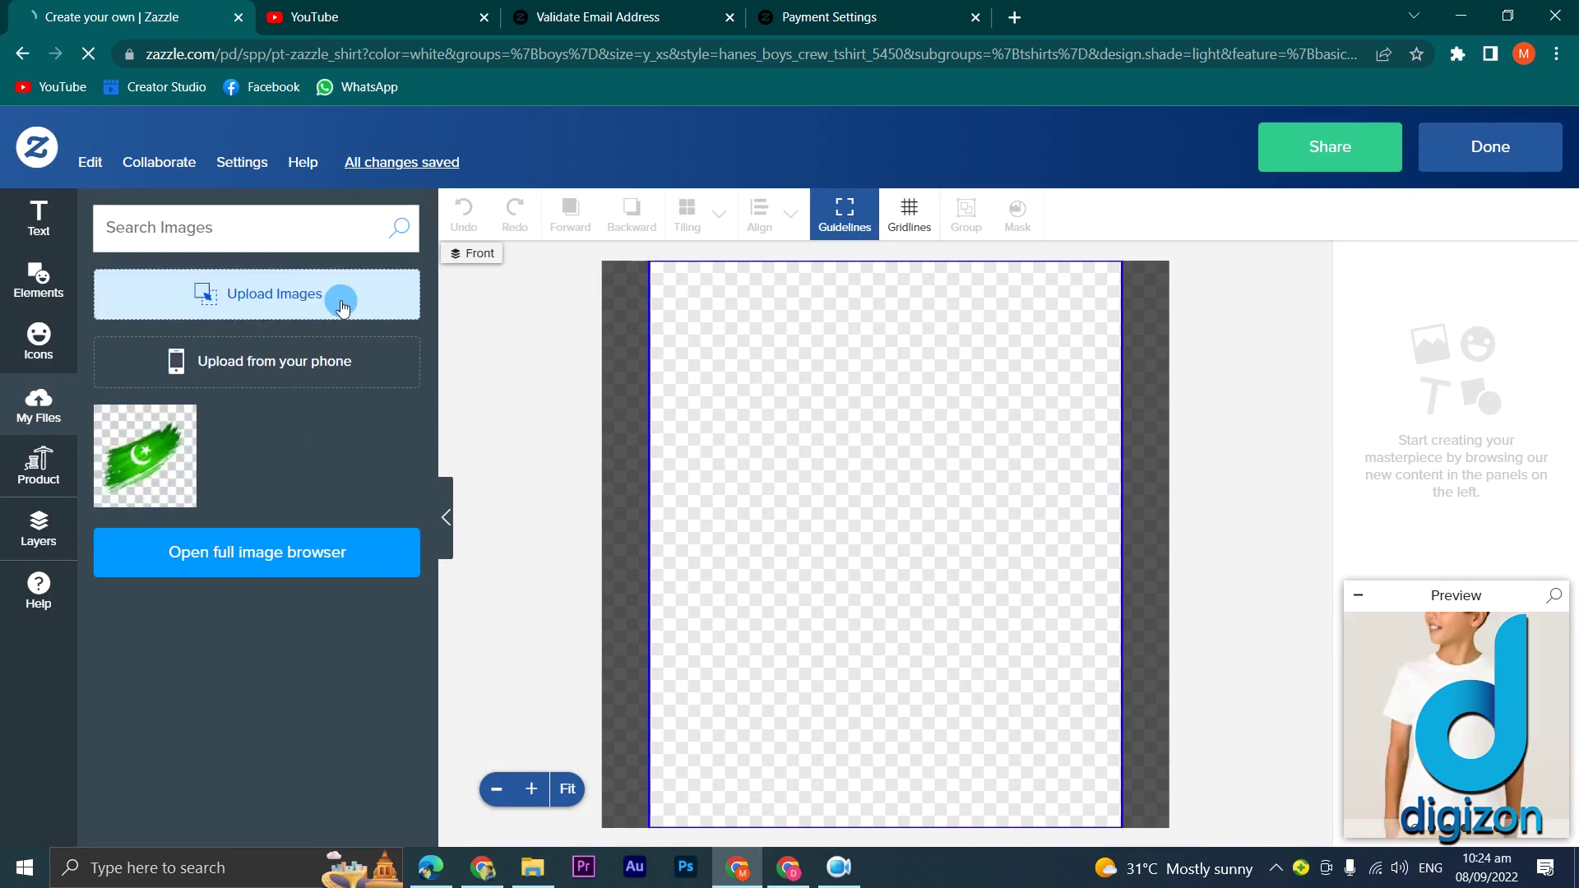
pyautogui.click(154, 453)
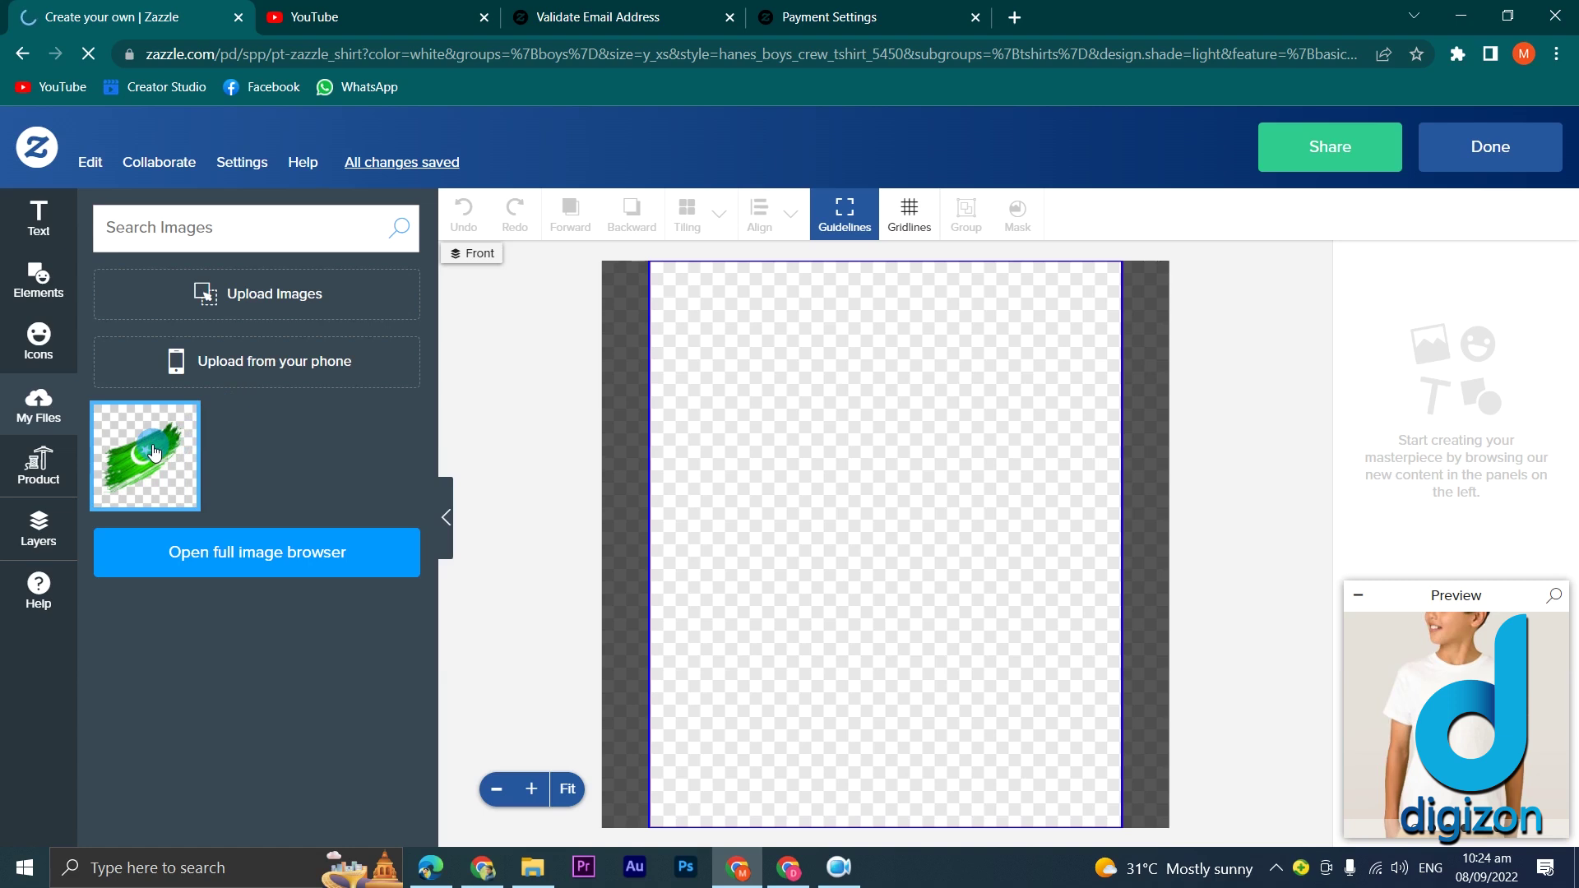
pyautogui.moveTo(154, 453); pyautogui.dragTo(773, 495)
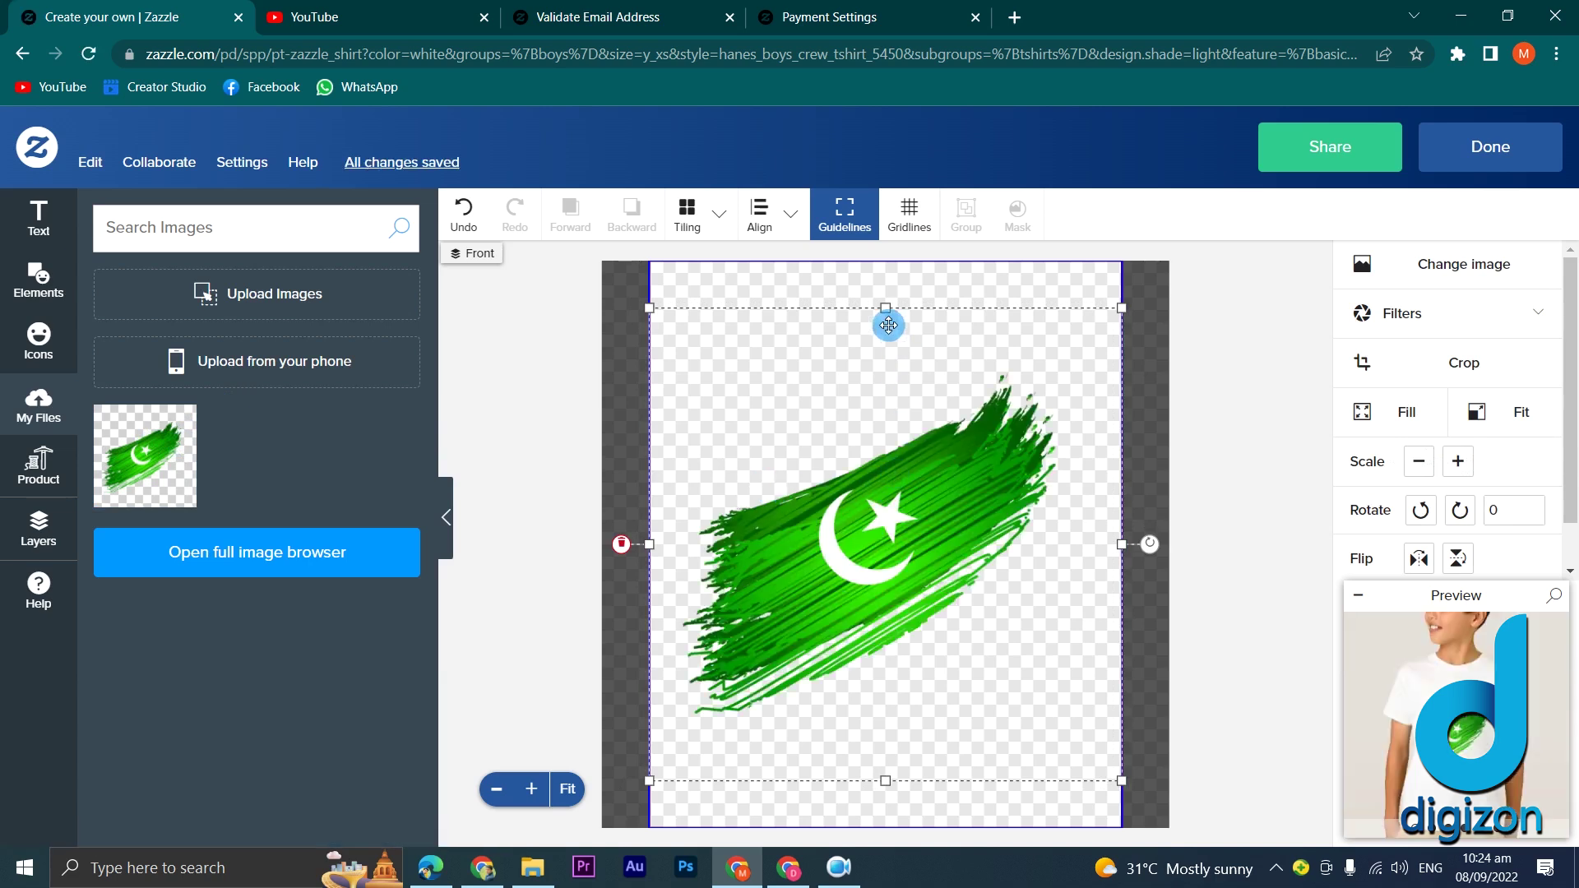
# Enlarge the flag image so its frame extends past both sides of the printable area.
pyautogui.moveTo(885, 308); pyautogui.dragTo(886, 239)
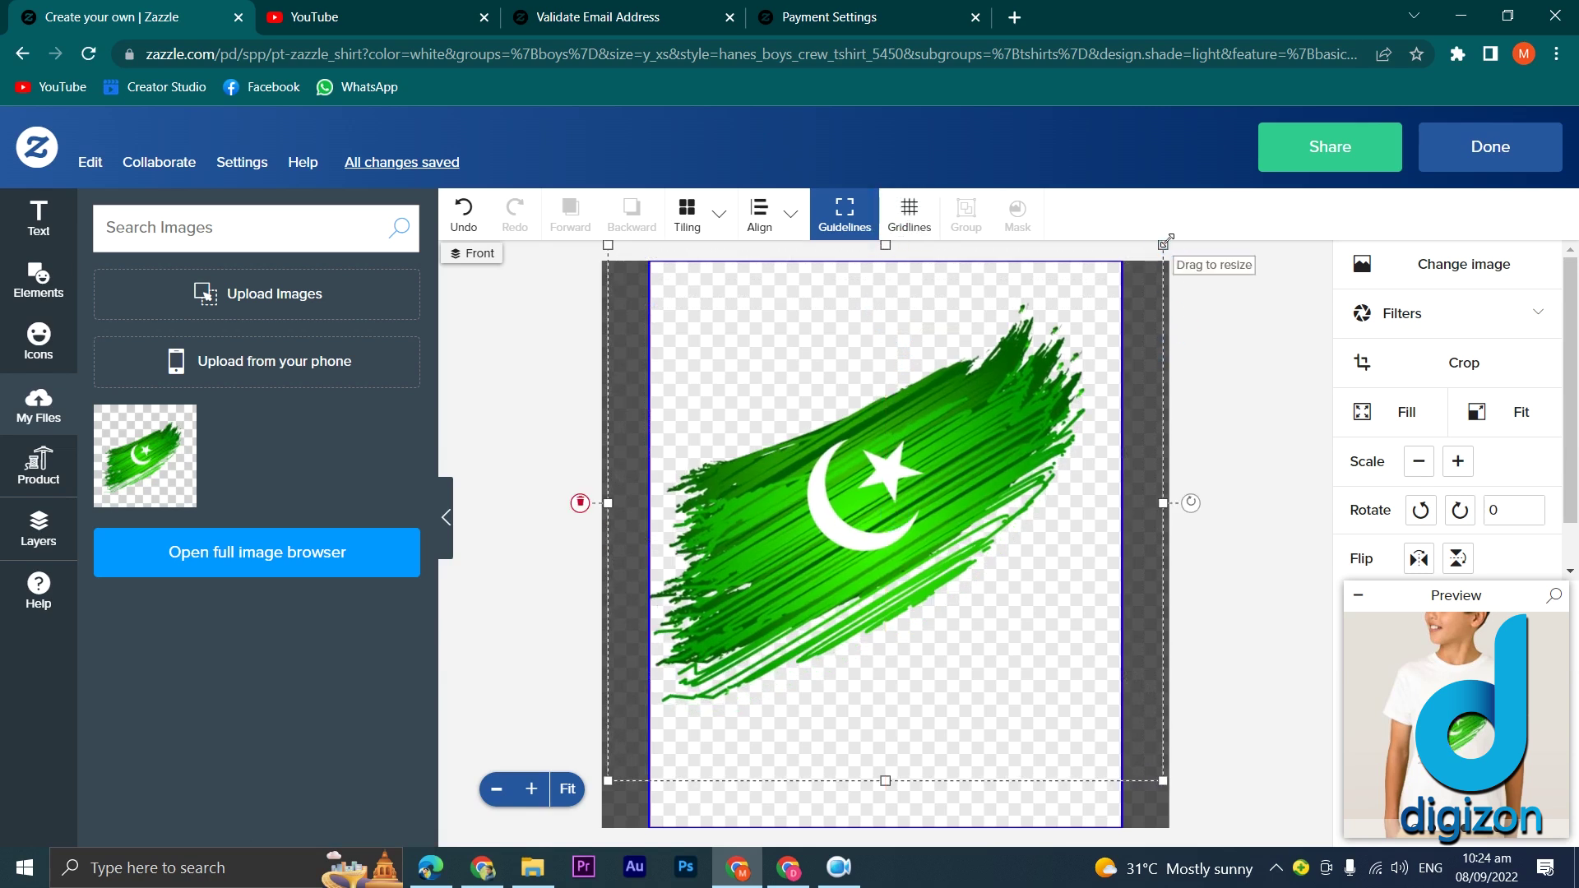
pyautogui.click(1194, 497)
pyautogui.click(1083, 514)
pyautogui.moveTo(1163, 502); pyautogui.dragTo(1198, 502)
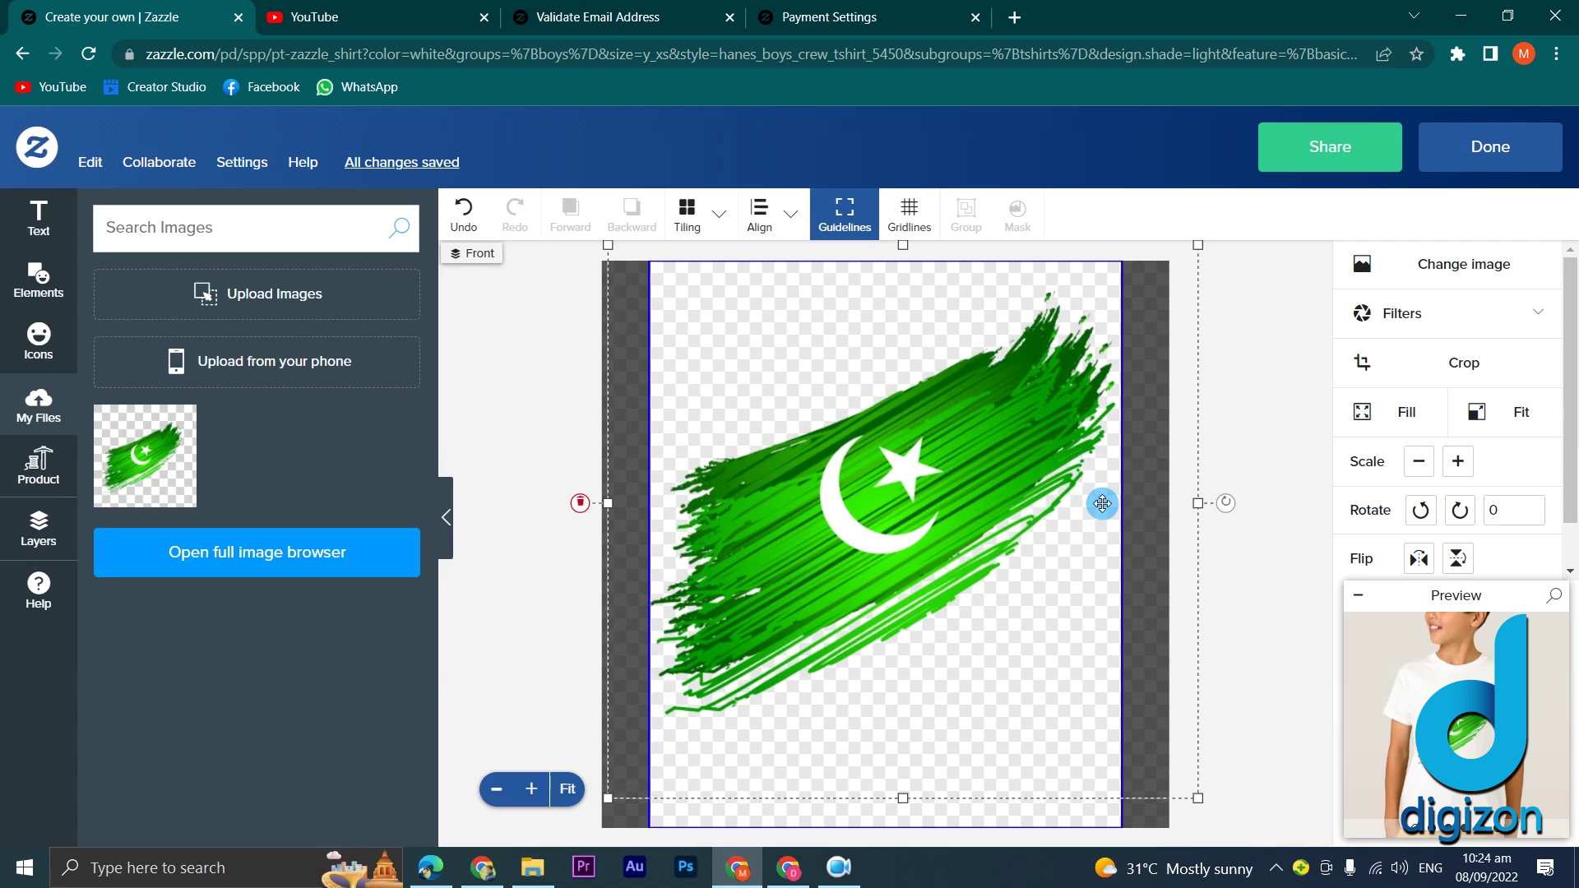
# Finish the design, put it up for sale and enter "Chilld T-shirt" as the product title.
pyautogui.click(1488, 145)
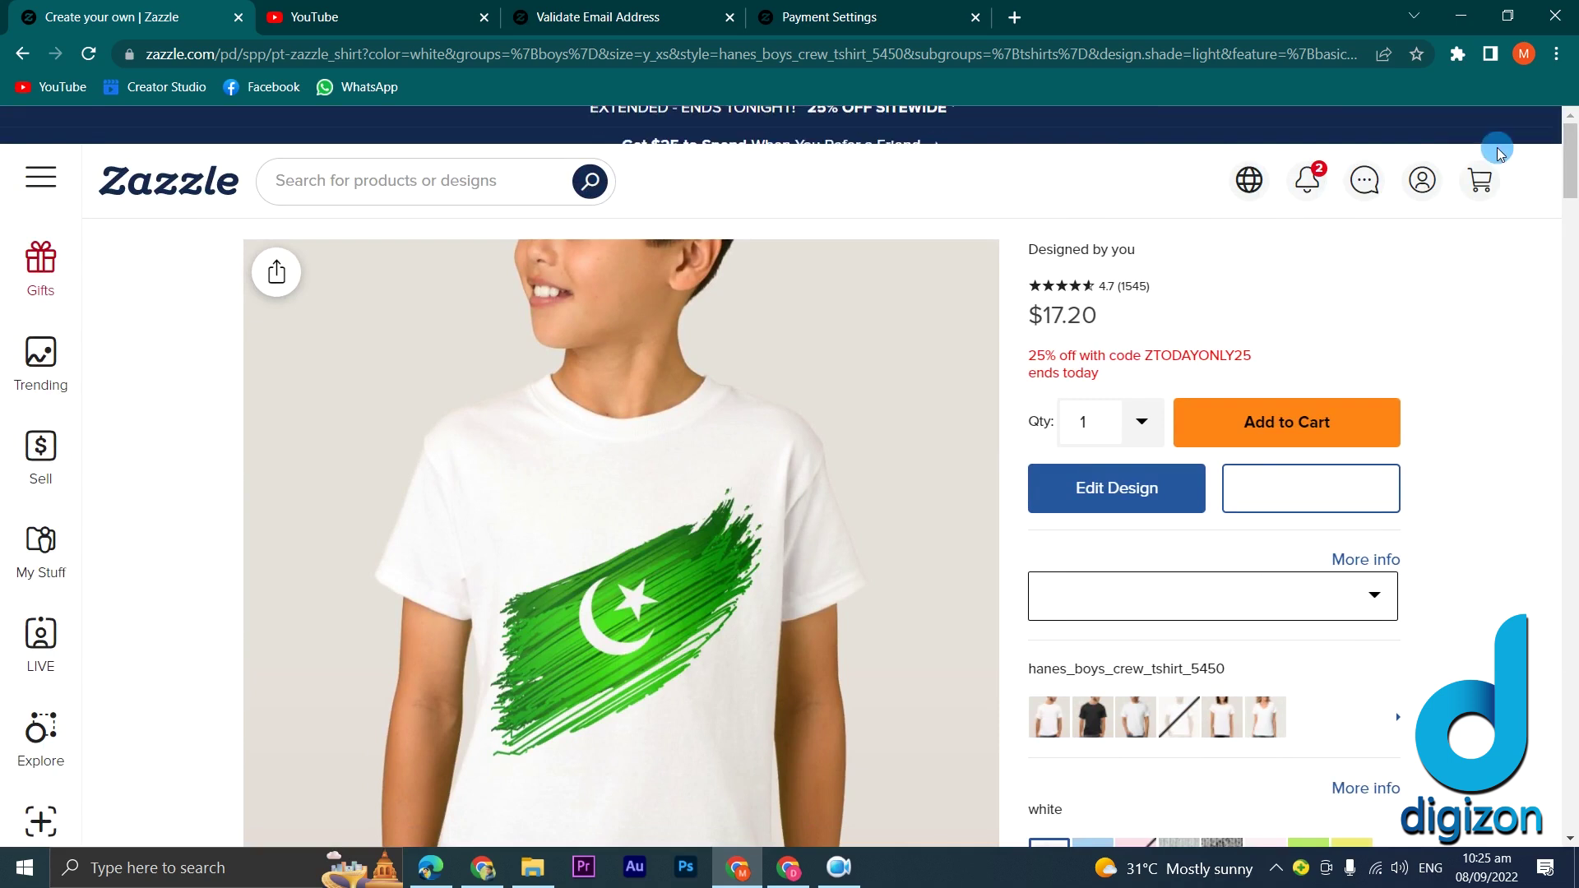
pyautogui.click(1319, 493)
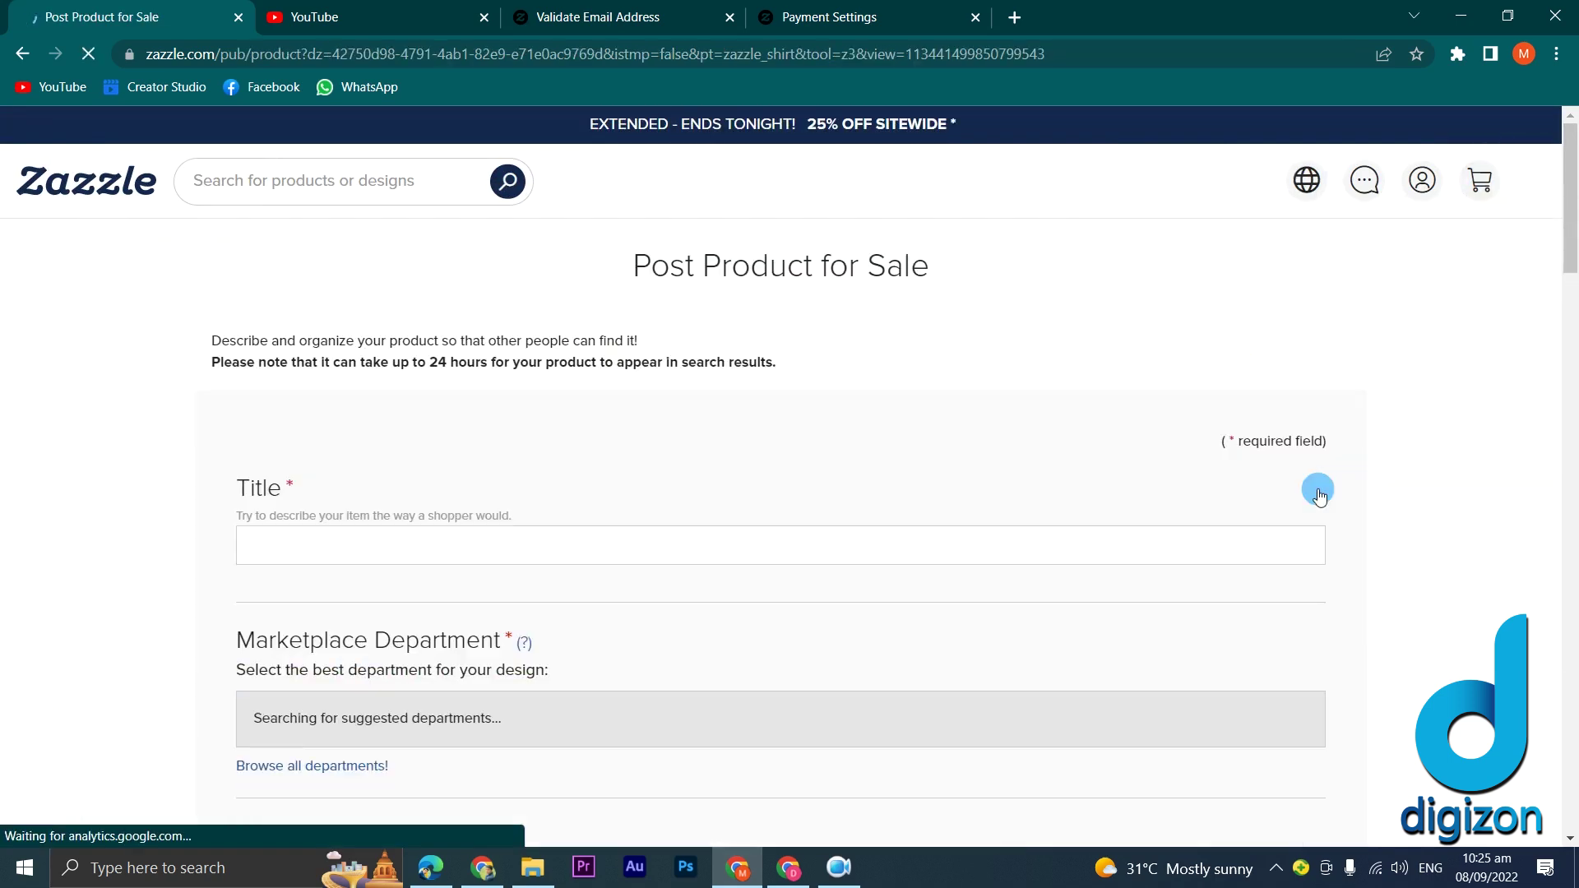
pyautogui.click(690, 537)
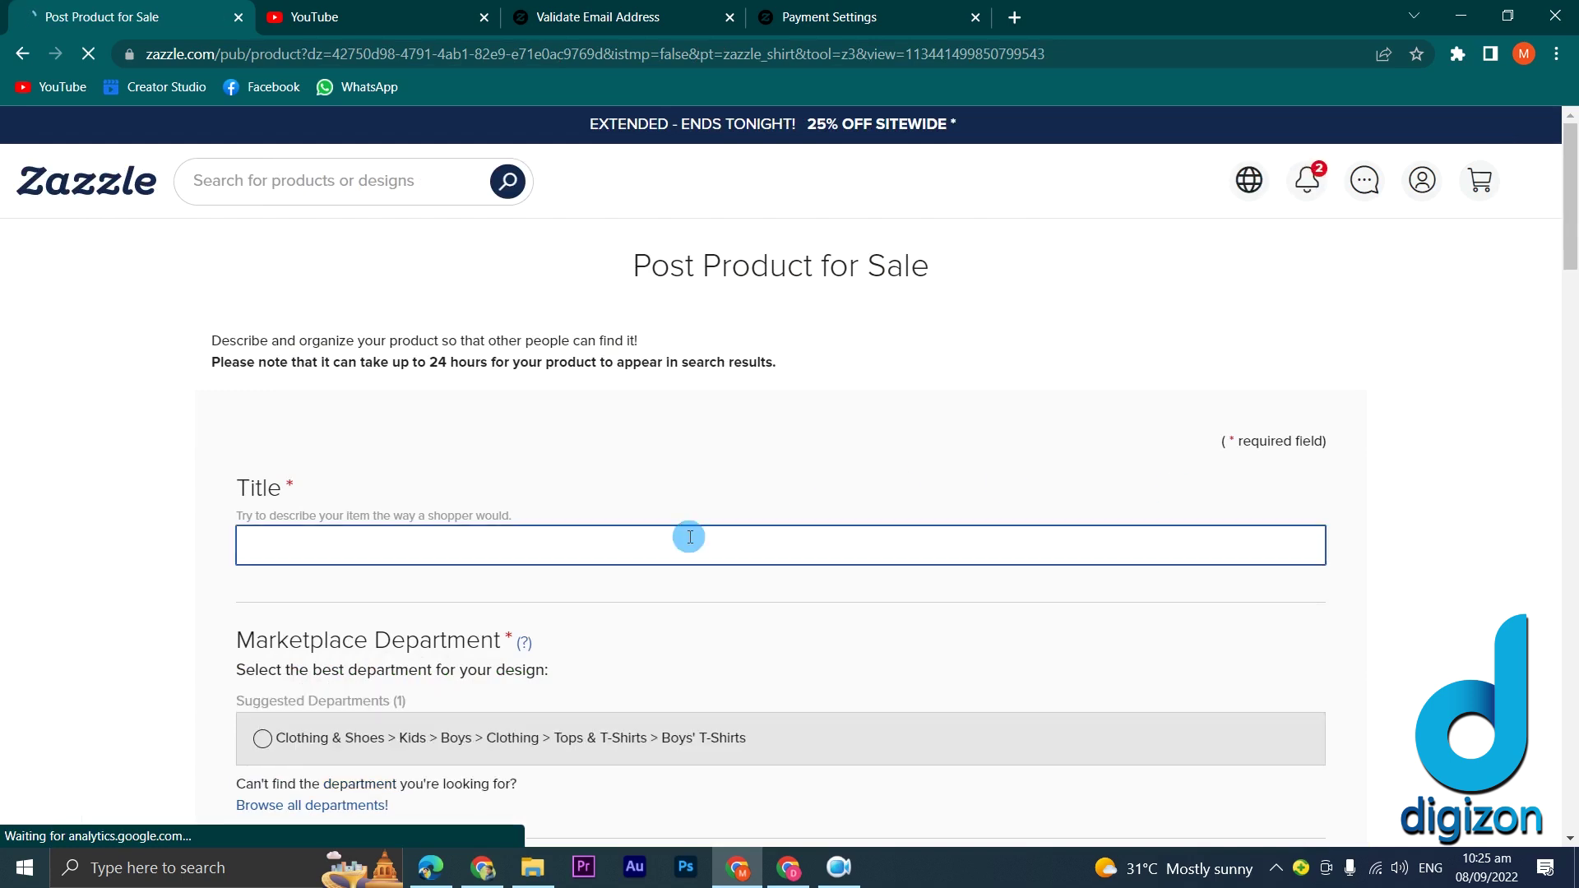
pyautogui.write('Chi')
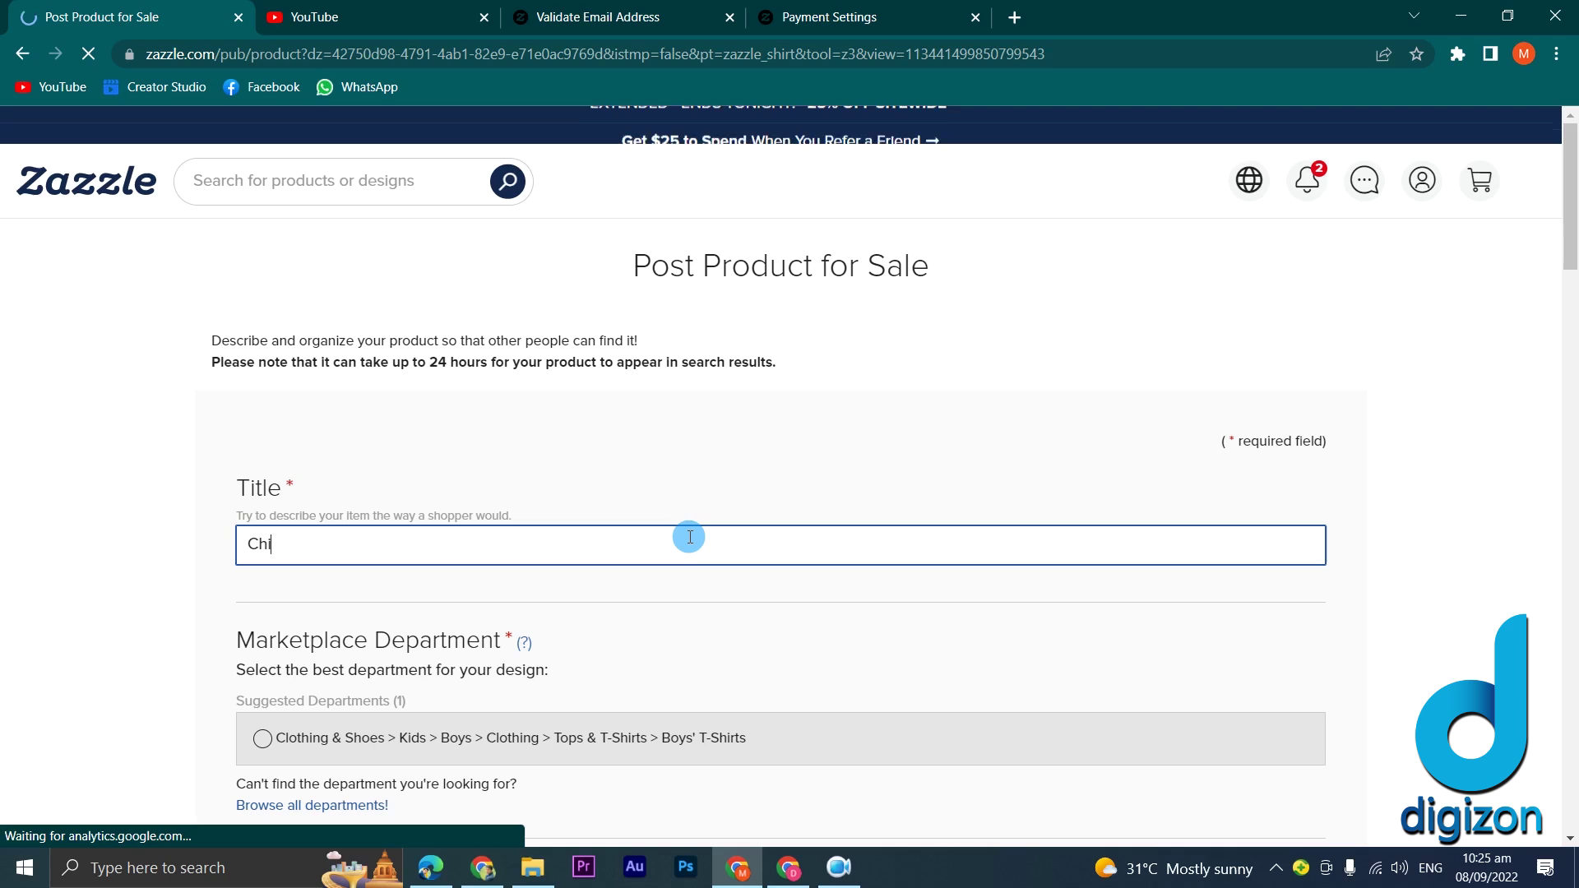
pyautogui.write('lld T-')
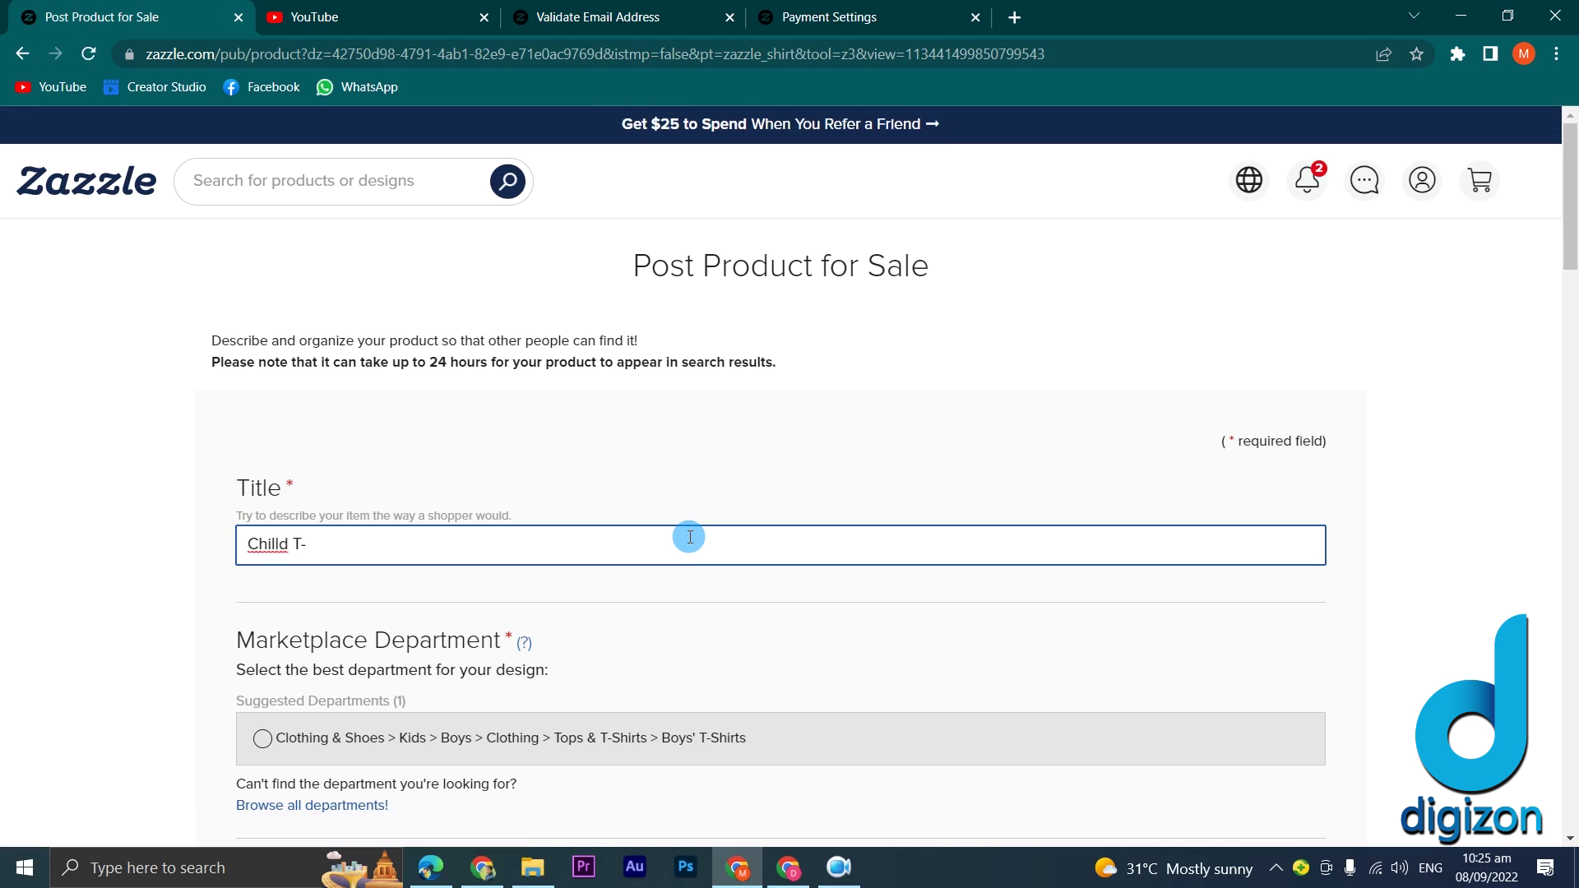
pyautogui.write('shirt')
pyautogui.tripleClick(689, 537)
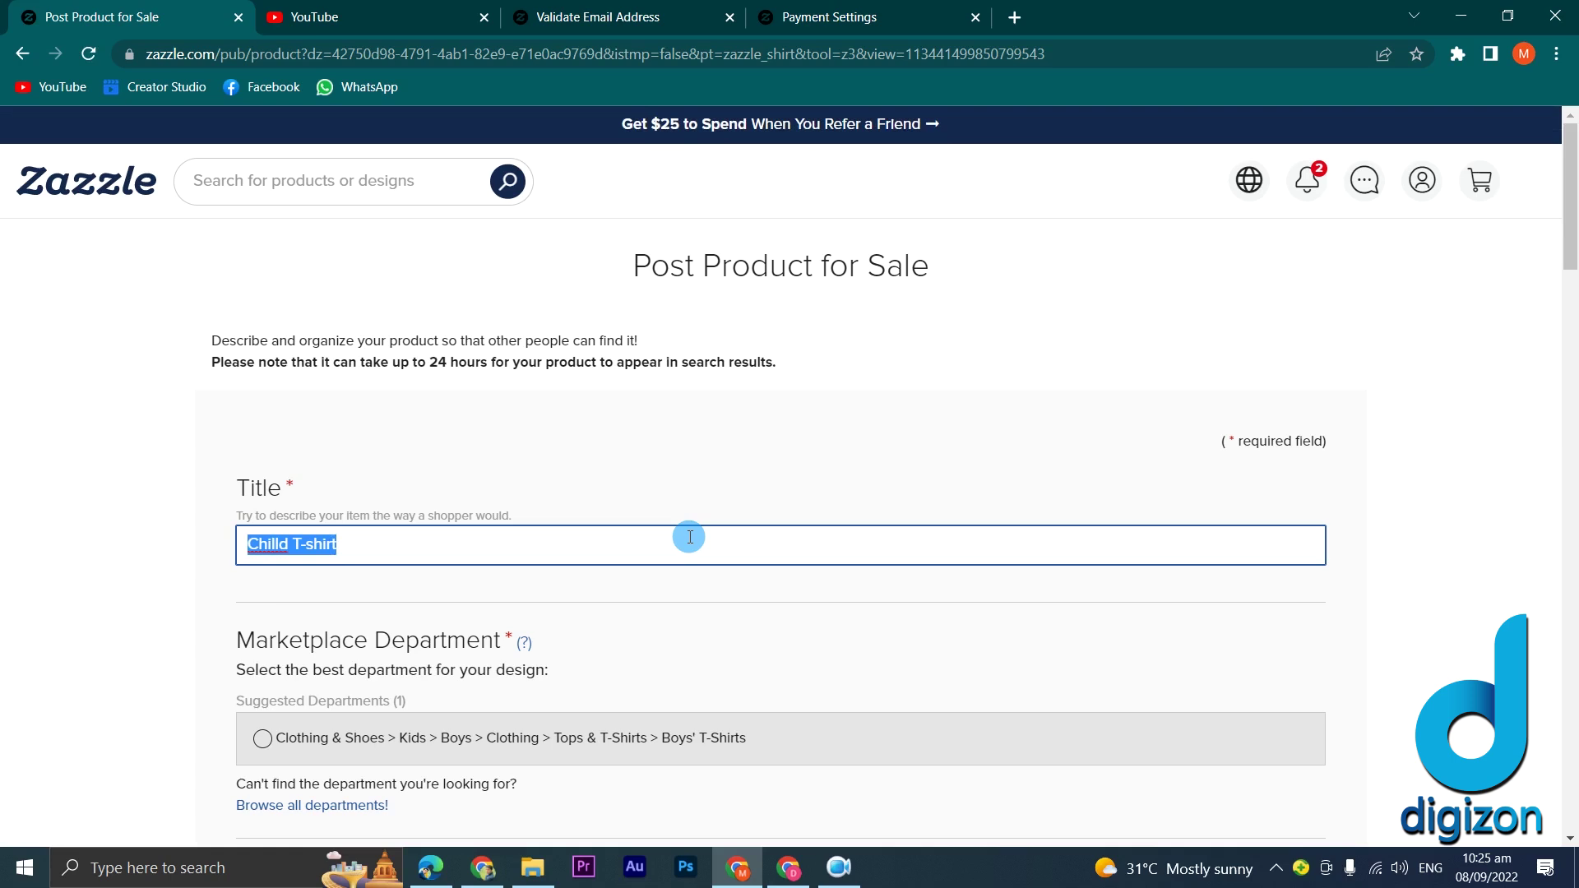
pyautogui.click(1107, 440)
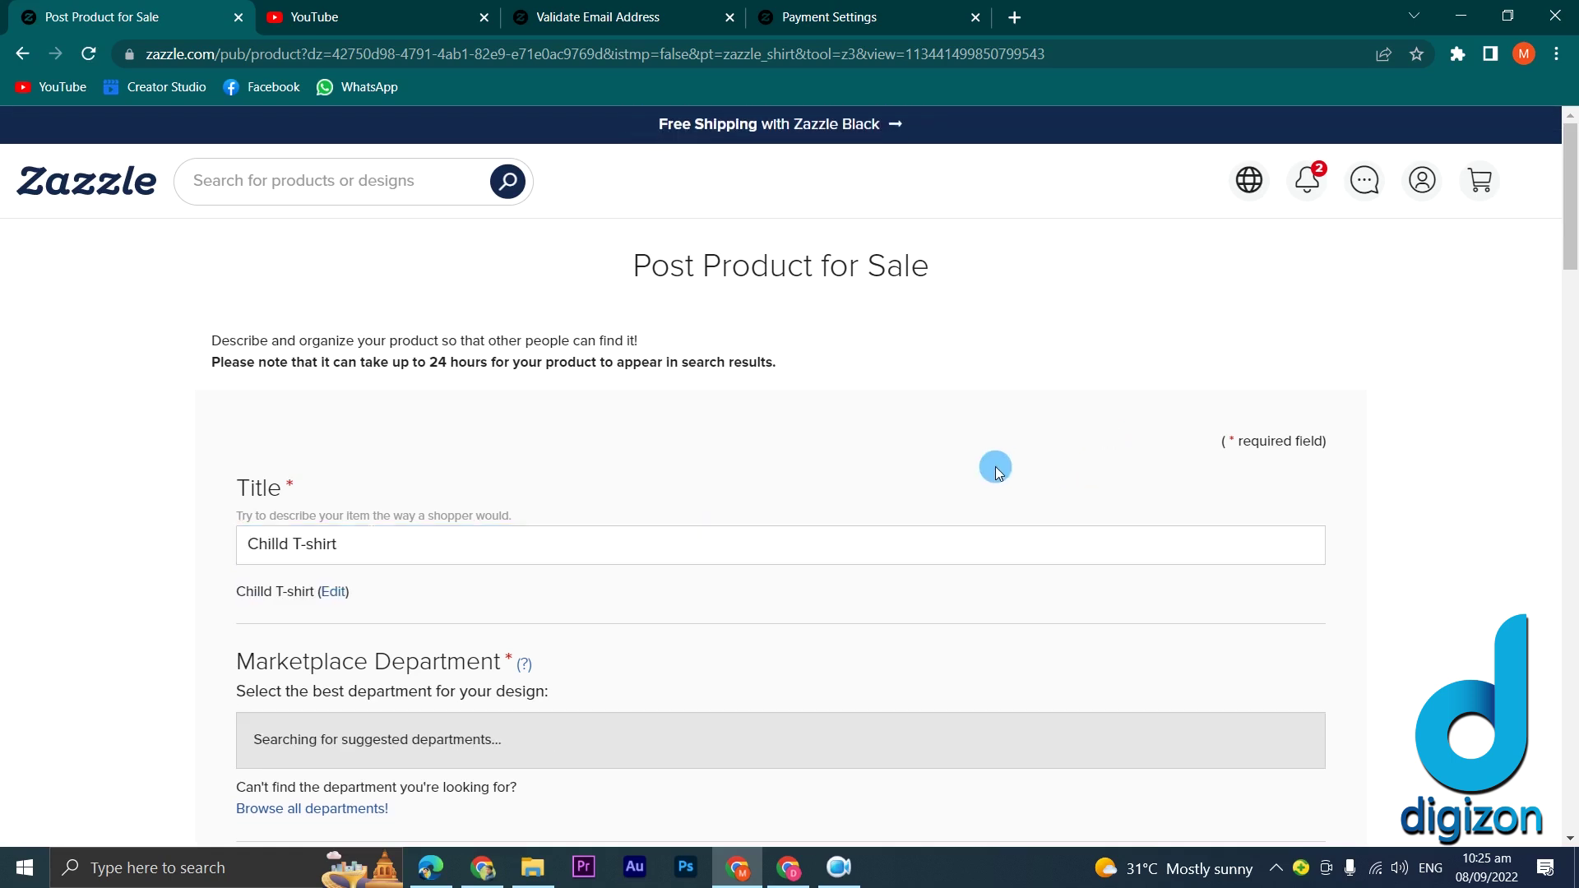
# Select the suggested Boys' T-Shirts marketplace department and enter the description "Celebration of 14August".
pyautogui.scroll(-3, 998, 466)
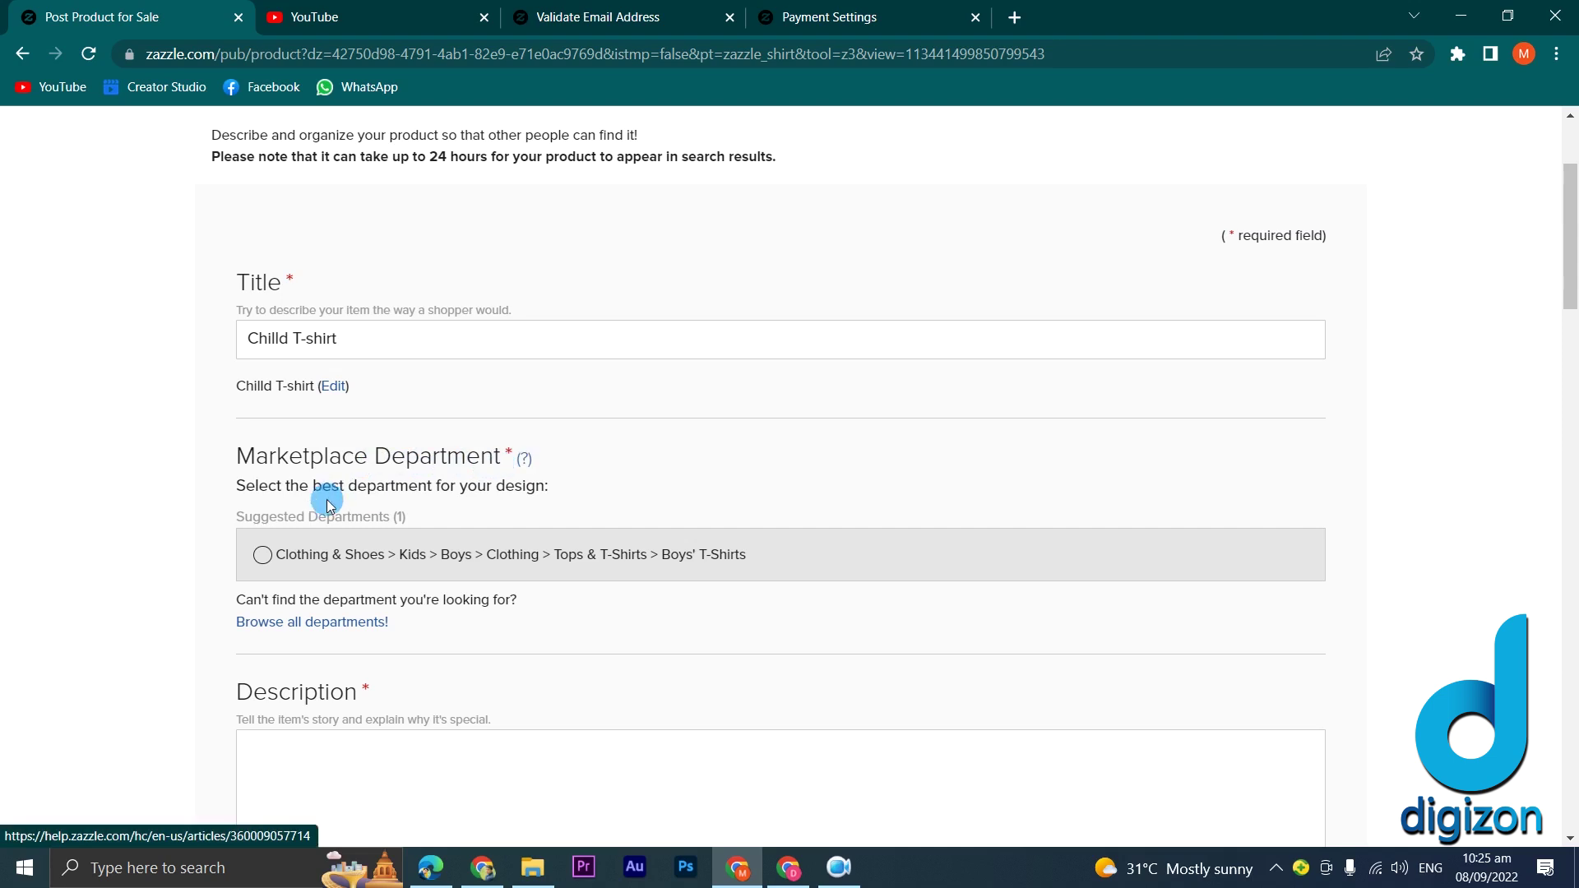
pyautogui.click(263, 556)
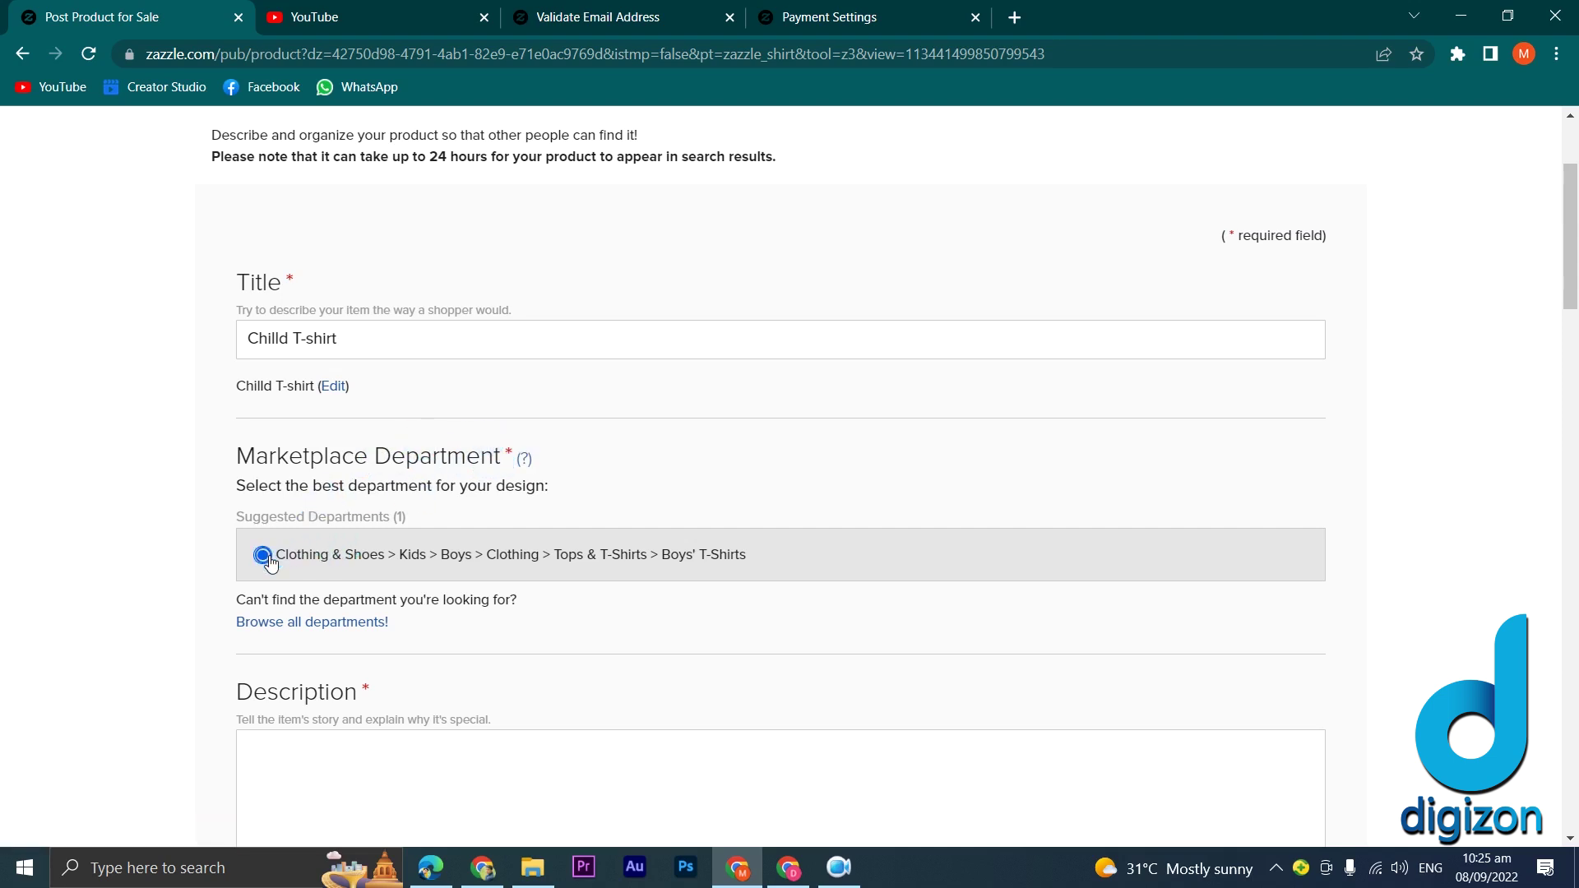
pyautogui.scroll(-3, 688, 486)
pyautogui.click(455, 457)
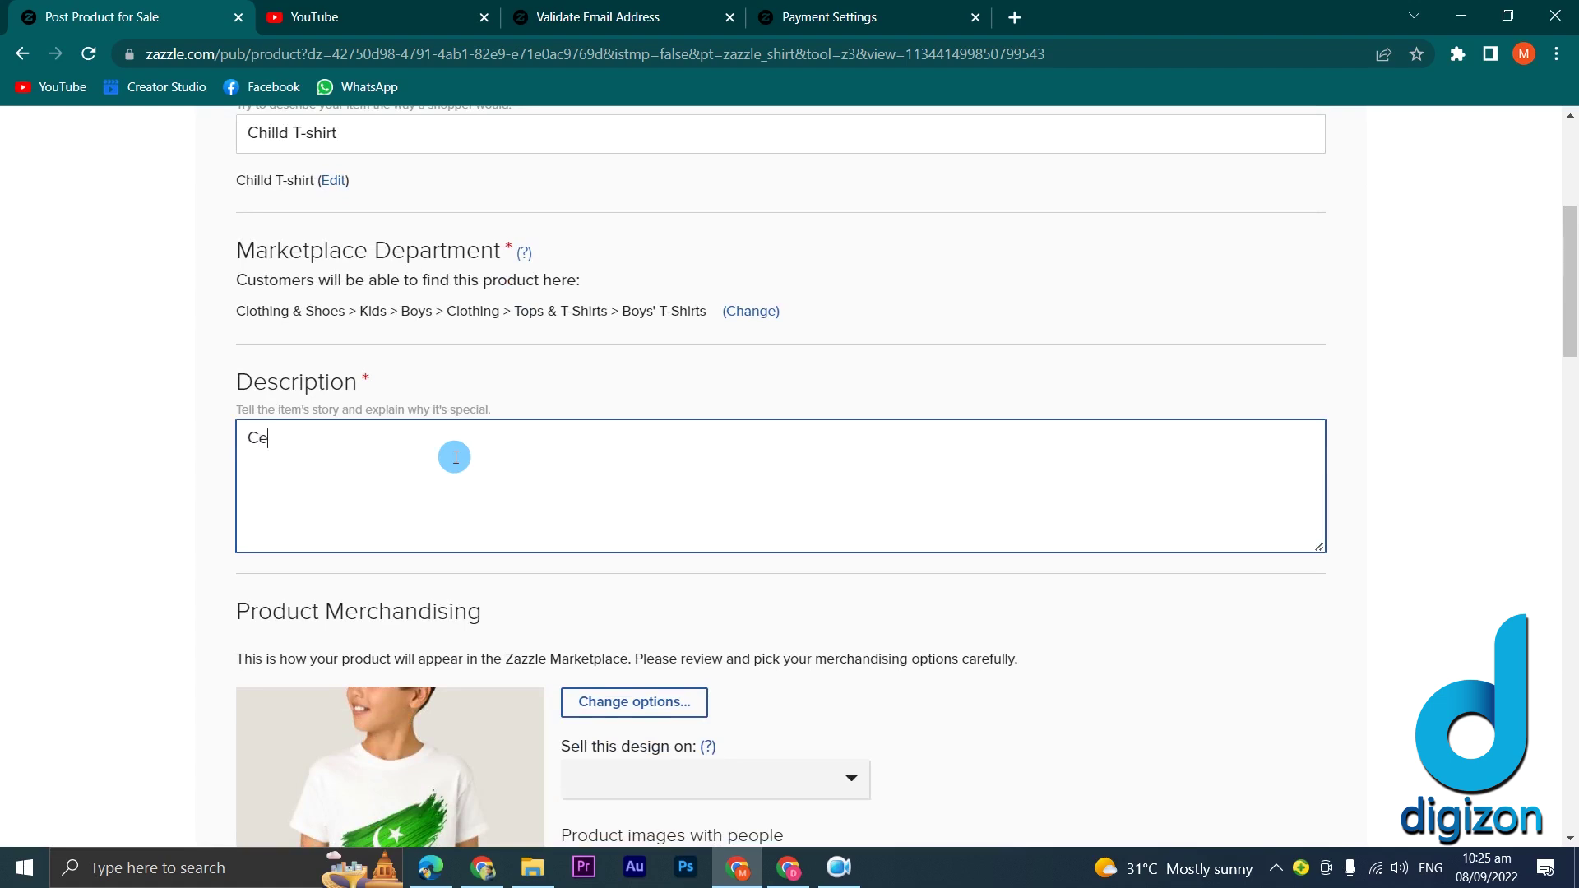
pyautogui.write('Celebtration of 14August')
pyautogui.click(375, 437)
pyautogui.click(293, 436)
pyautogui.press('BackSpace')
pyautogui.click(439, 444)
# Set the product's Events & Occasions category to Expressions > Love > Forever Love.
pyautogui.scroll(-5, 992, 463)
pyautogui.click(991, 460)
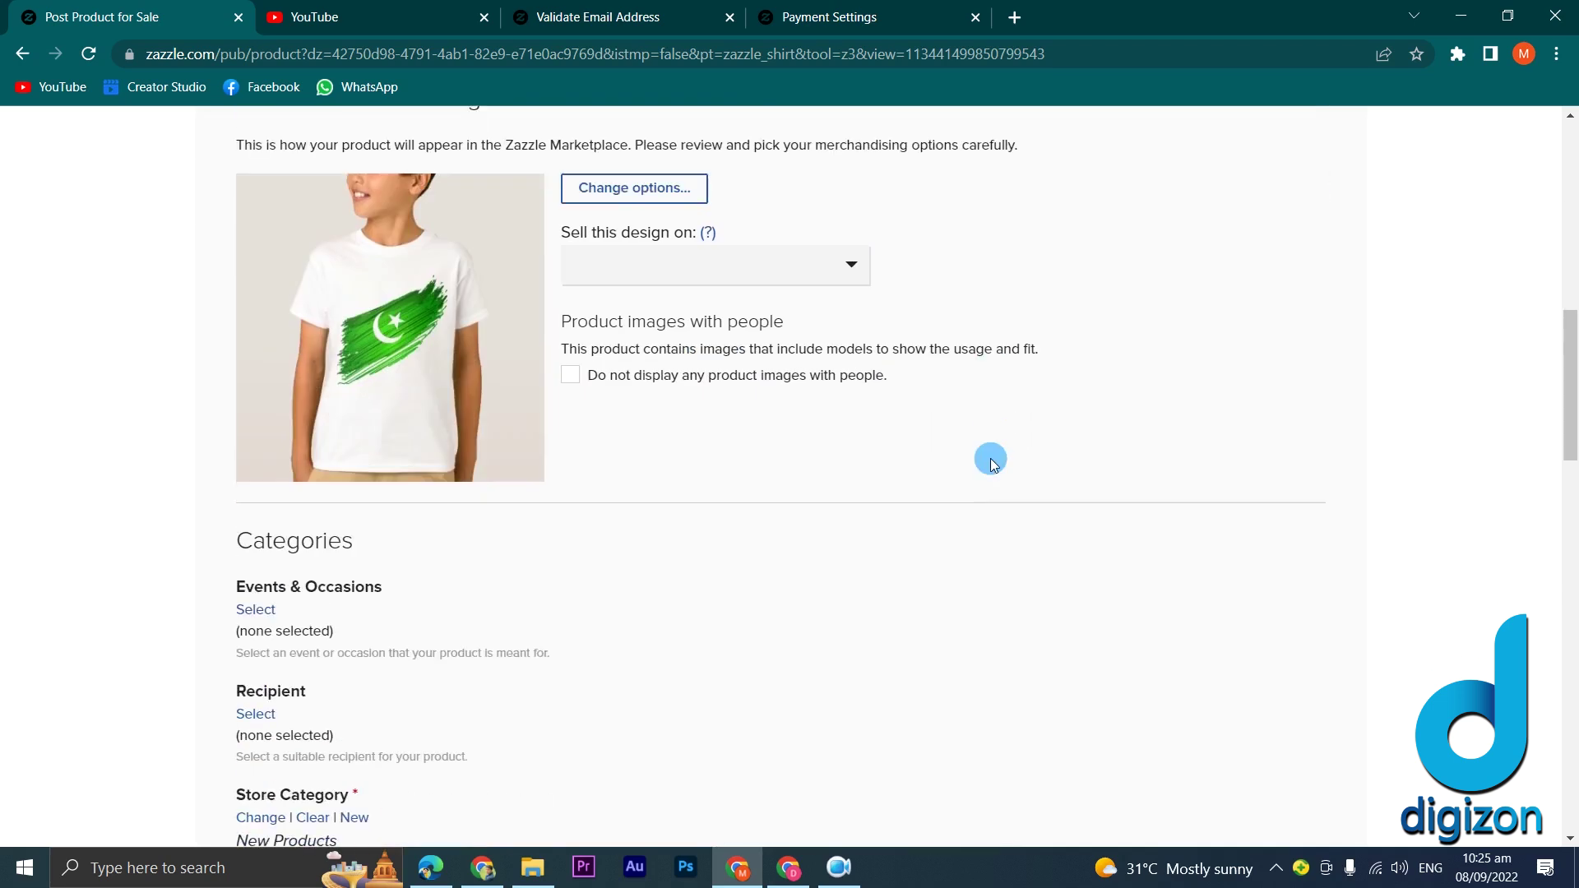
pyautogui.scroll(-2, 772, 535)
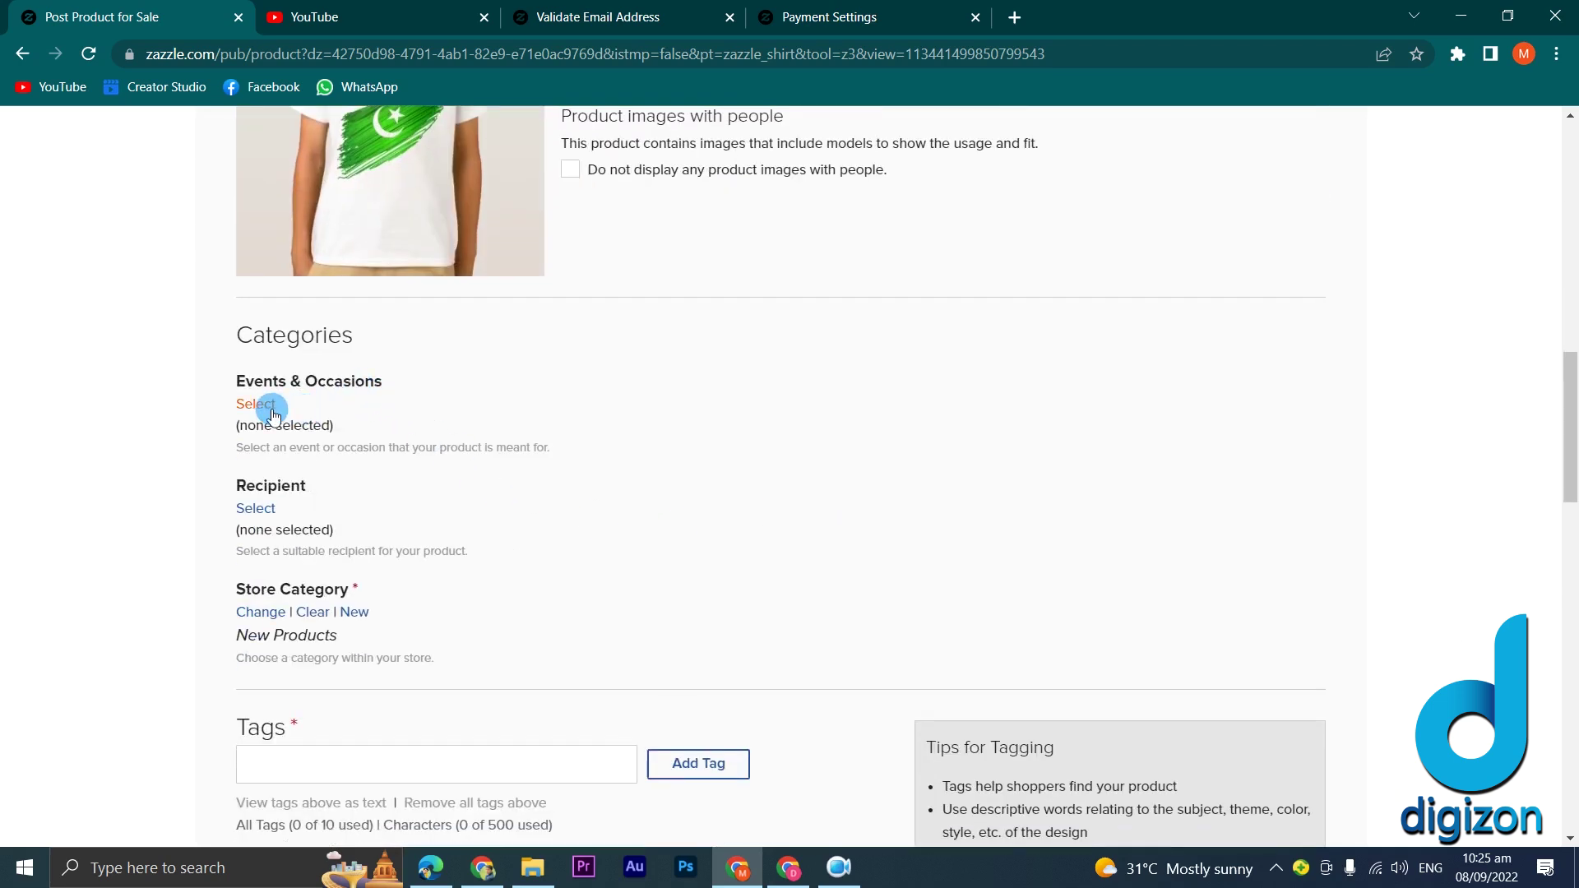
pyautogui.click(272, 408)
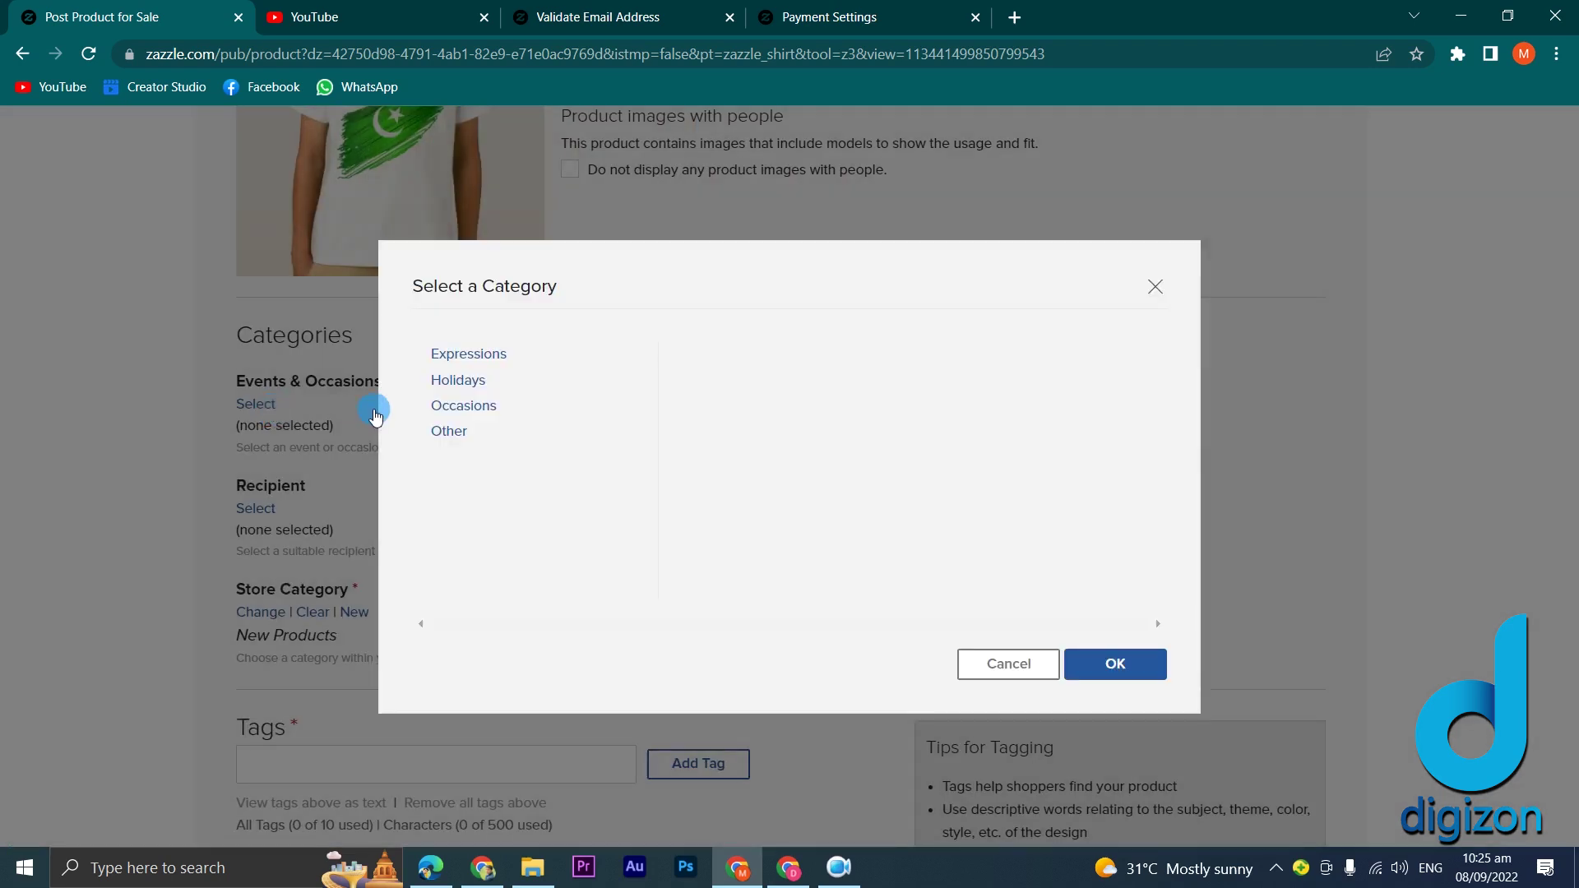
pyautogui.click(457, 362)
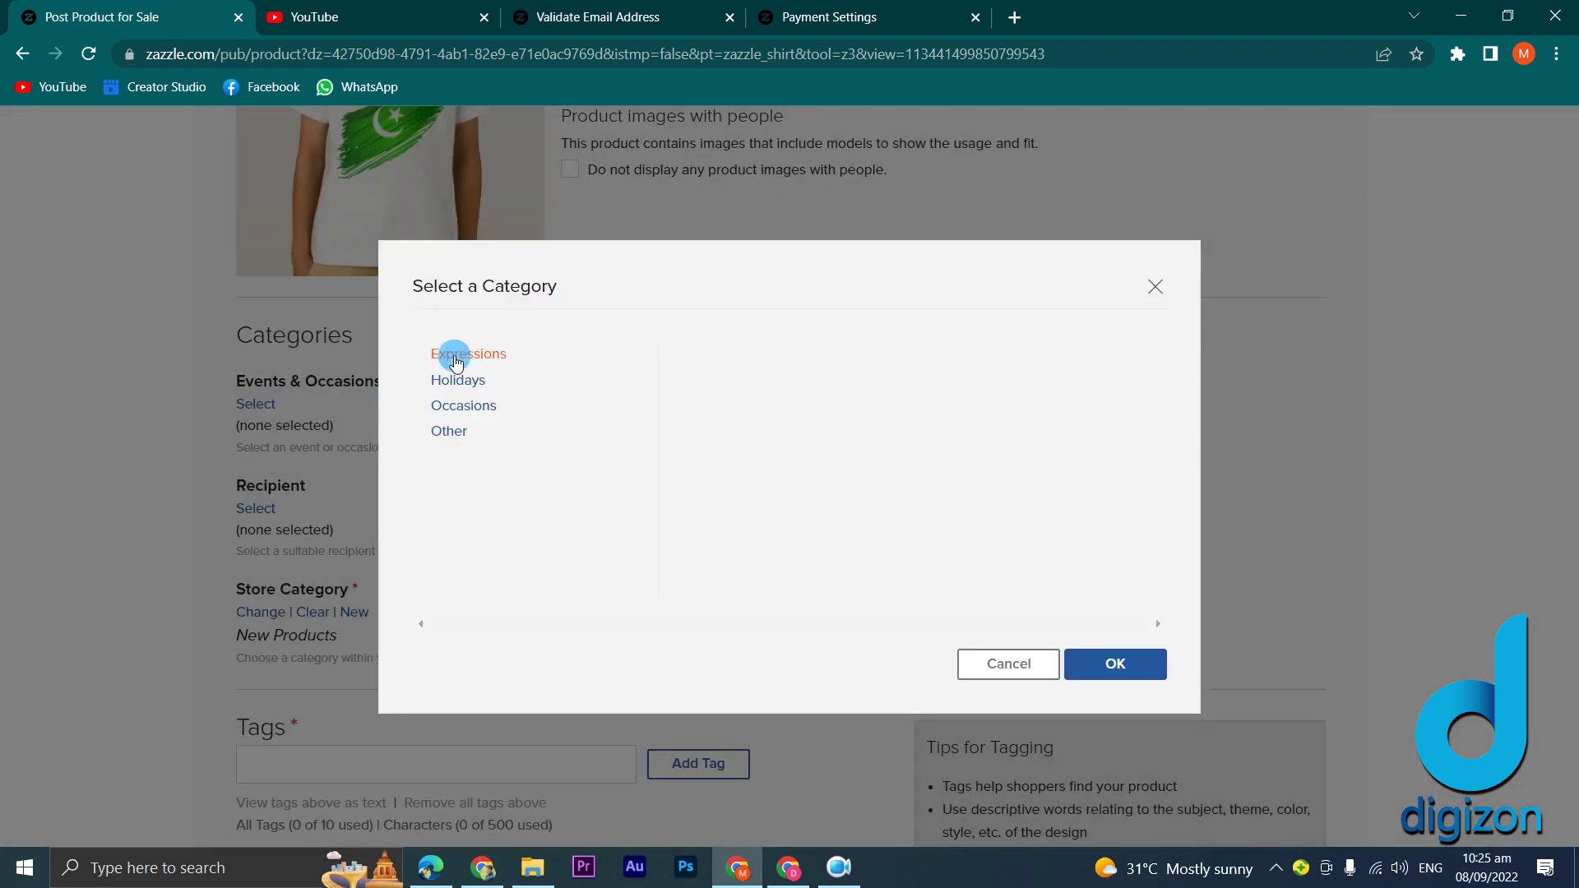
pyautogui.scroll(-1, 718, 419)
pyautogui.scroll(1, 722, 427)
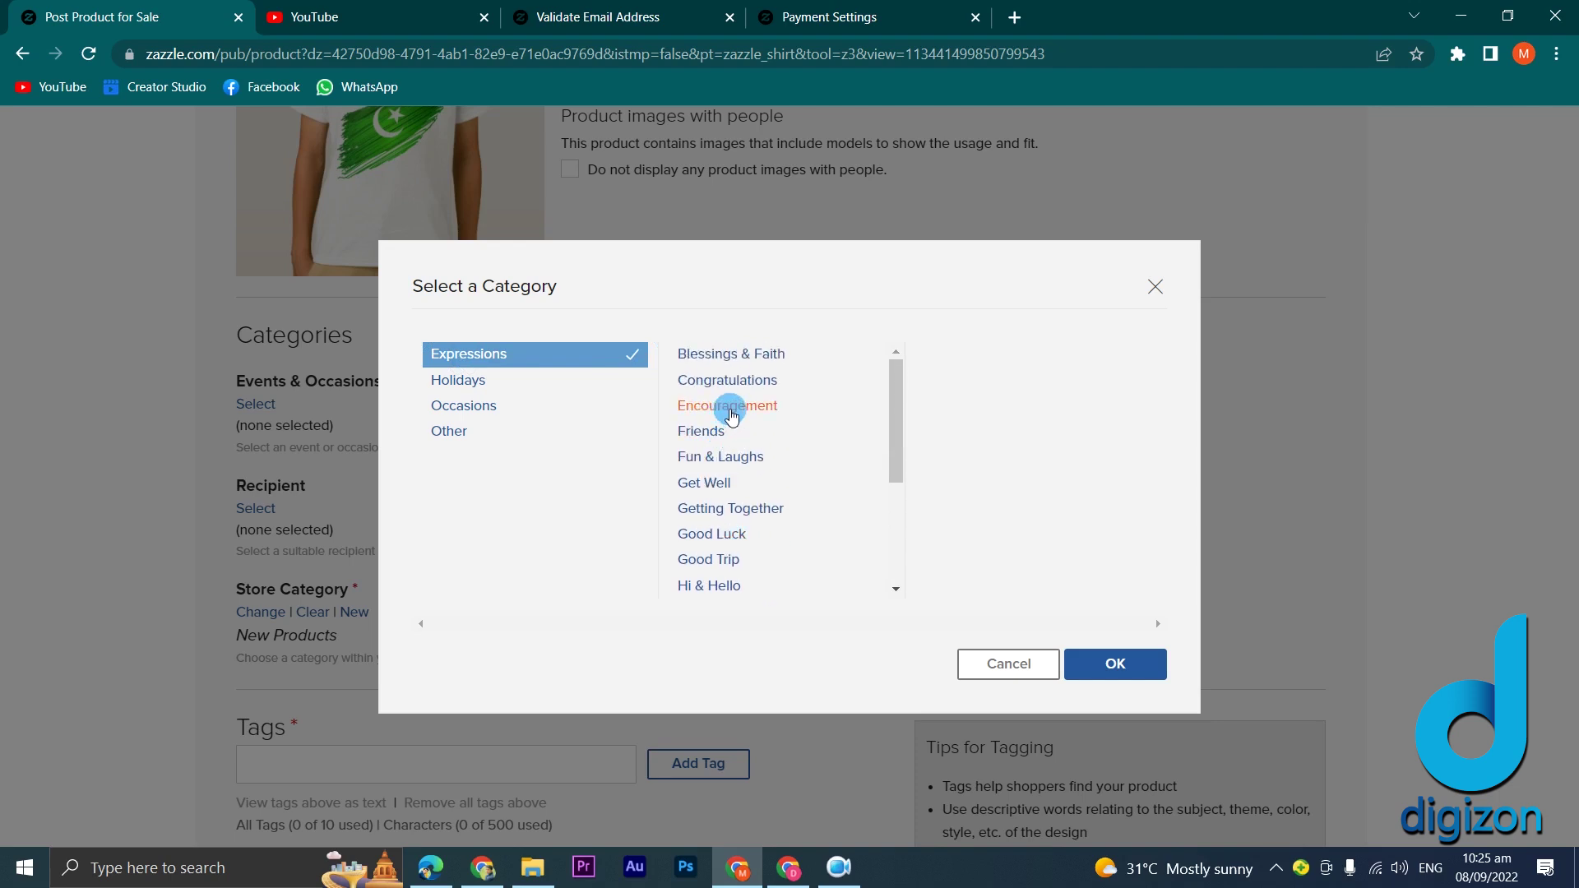
pyautogui.scroll(-2, 730, 460)
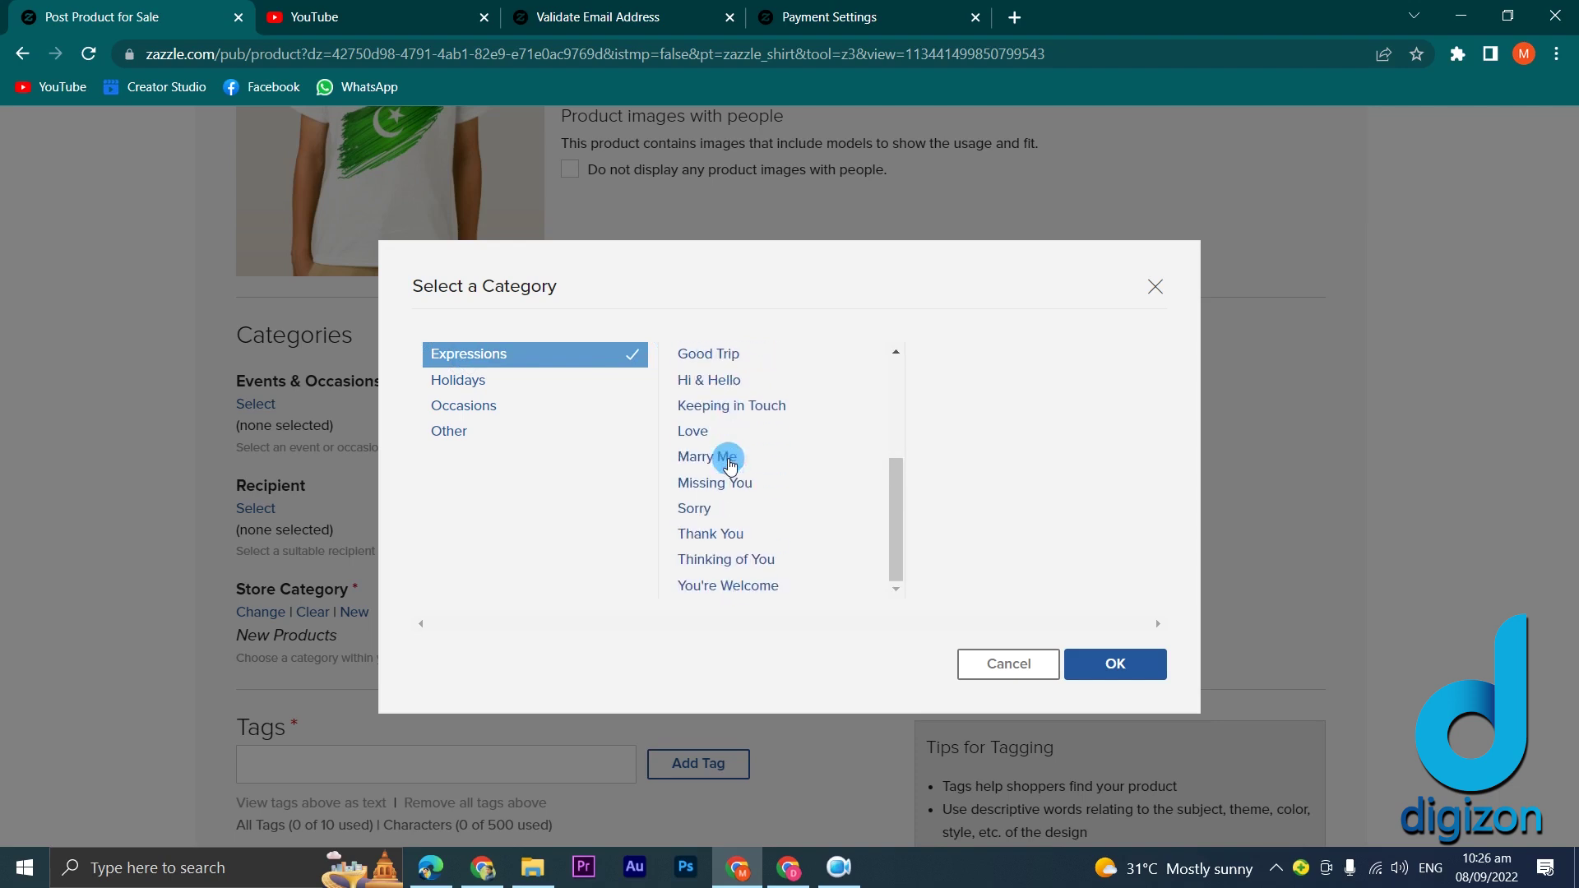
pyautogui.click(692, 431)
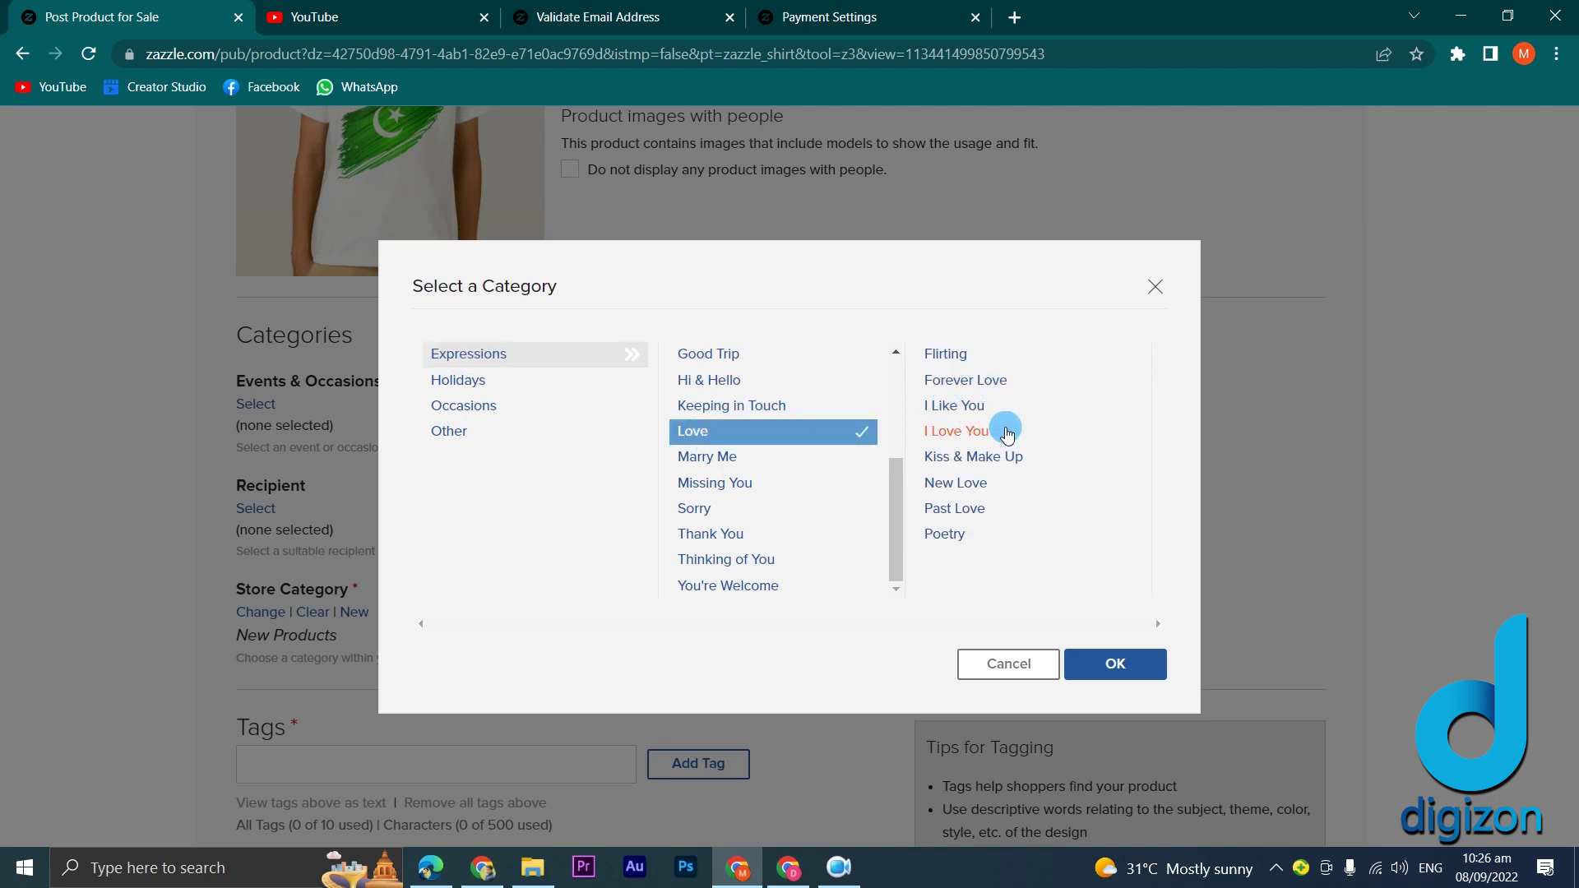
pyautogui.click(969, 380)
pyautogui.click(1102, 658)
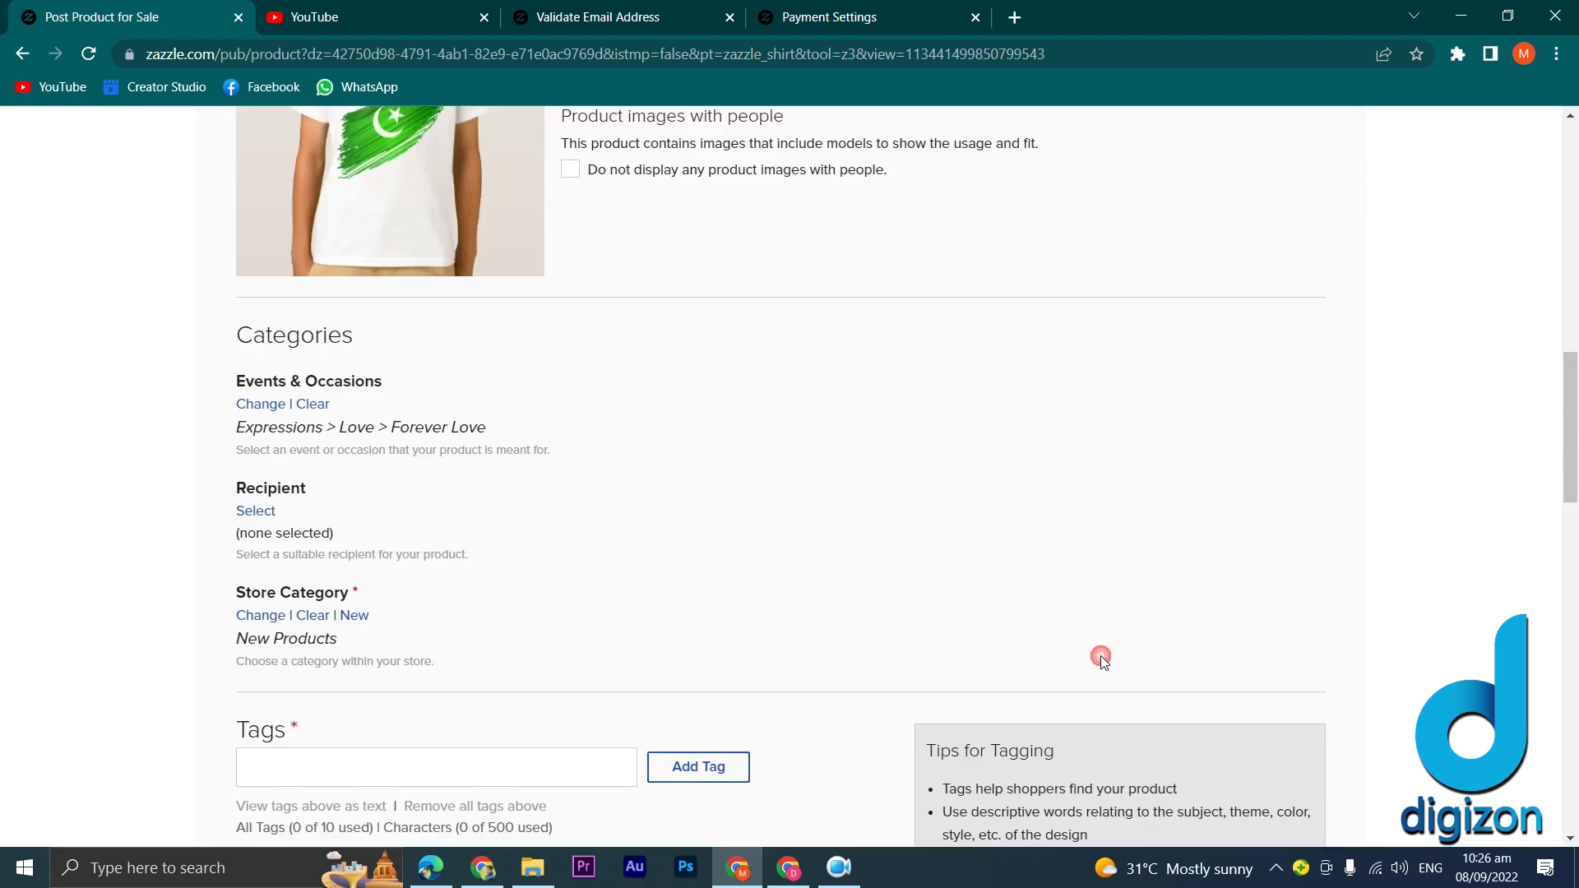
# Set the product's recipient to For Anyone > Any Person.
pyautogui.scroll(-2, 1009, 493)
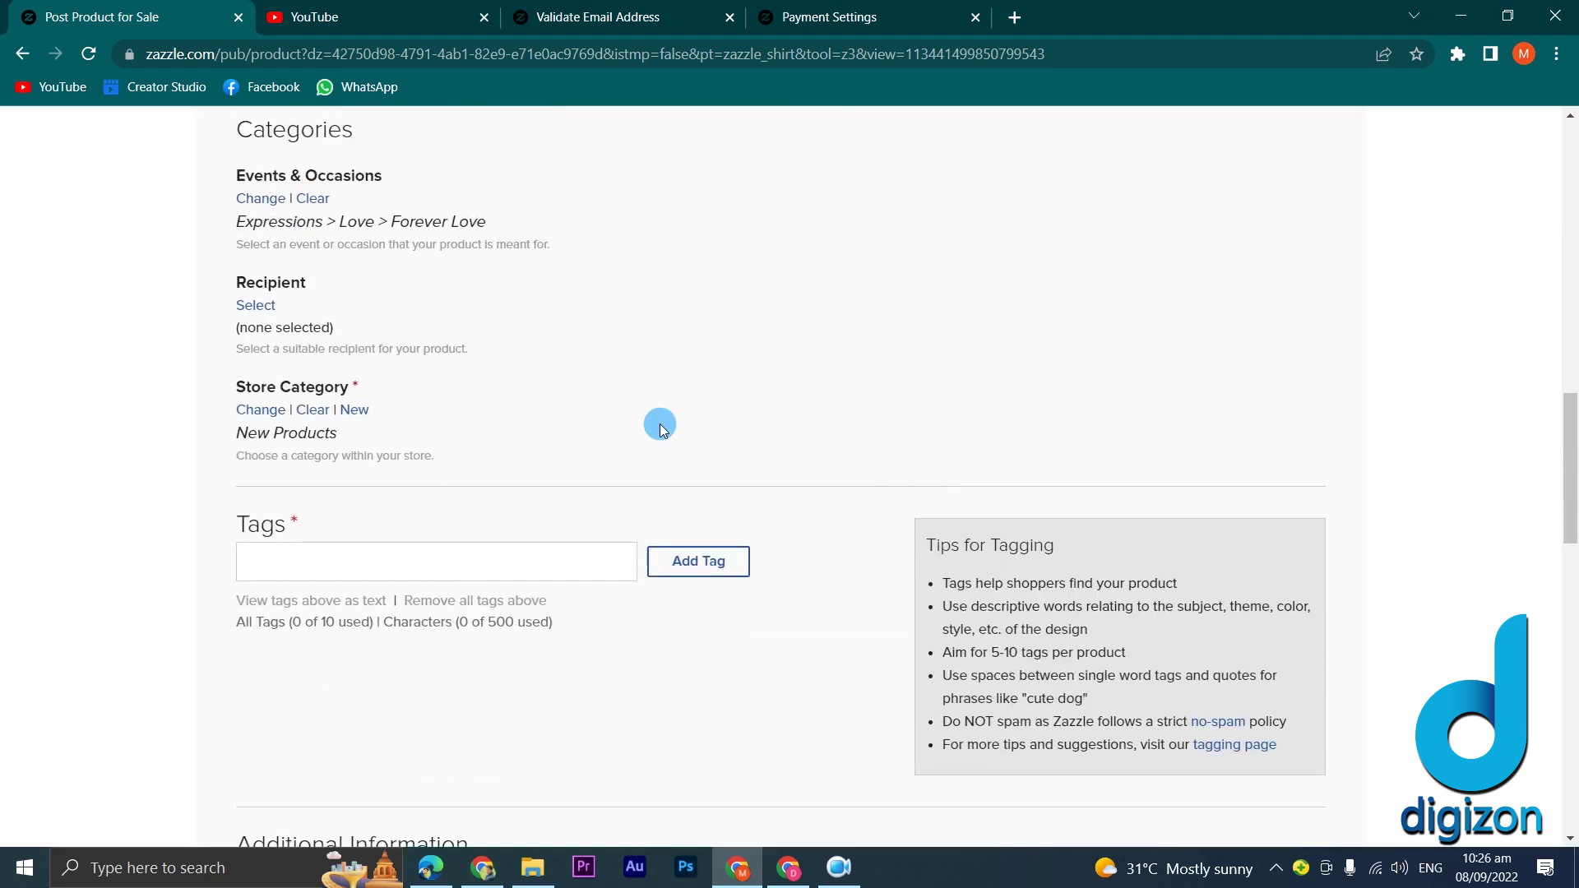
pyautogui.click(238, 307)
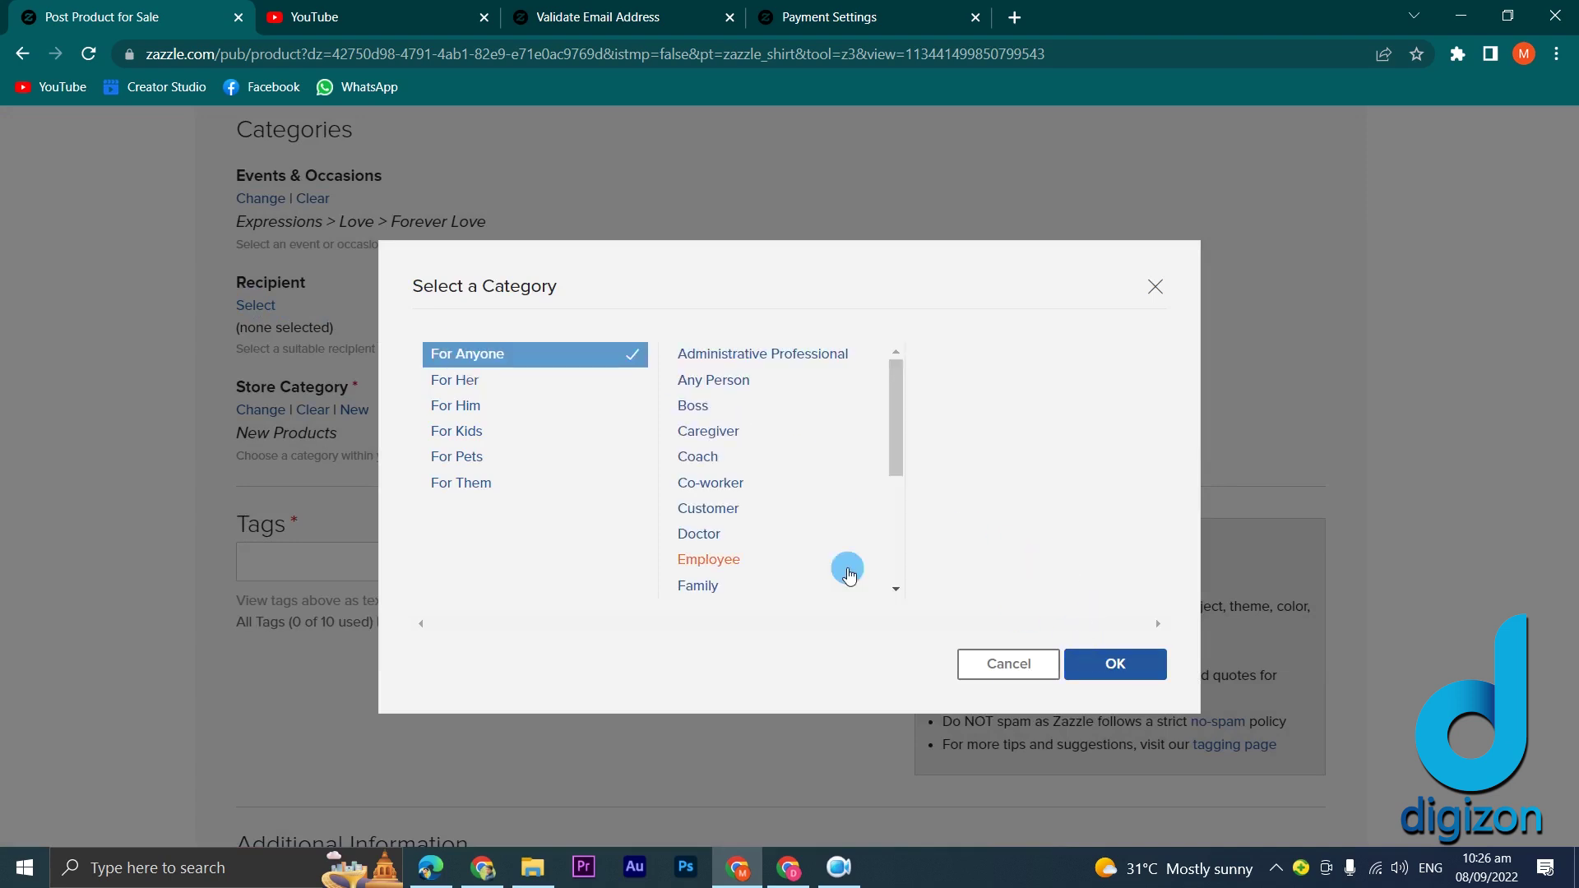
pyautogui.click(751, 384)
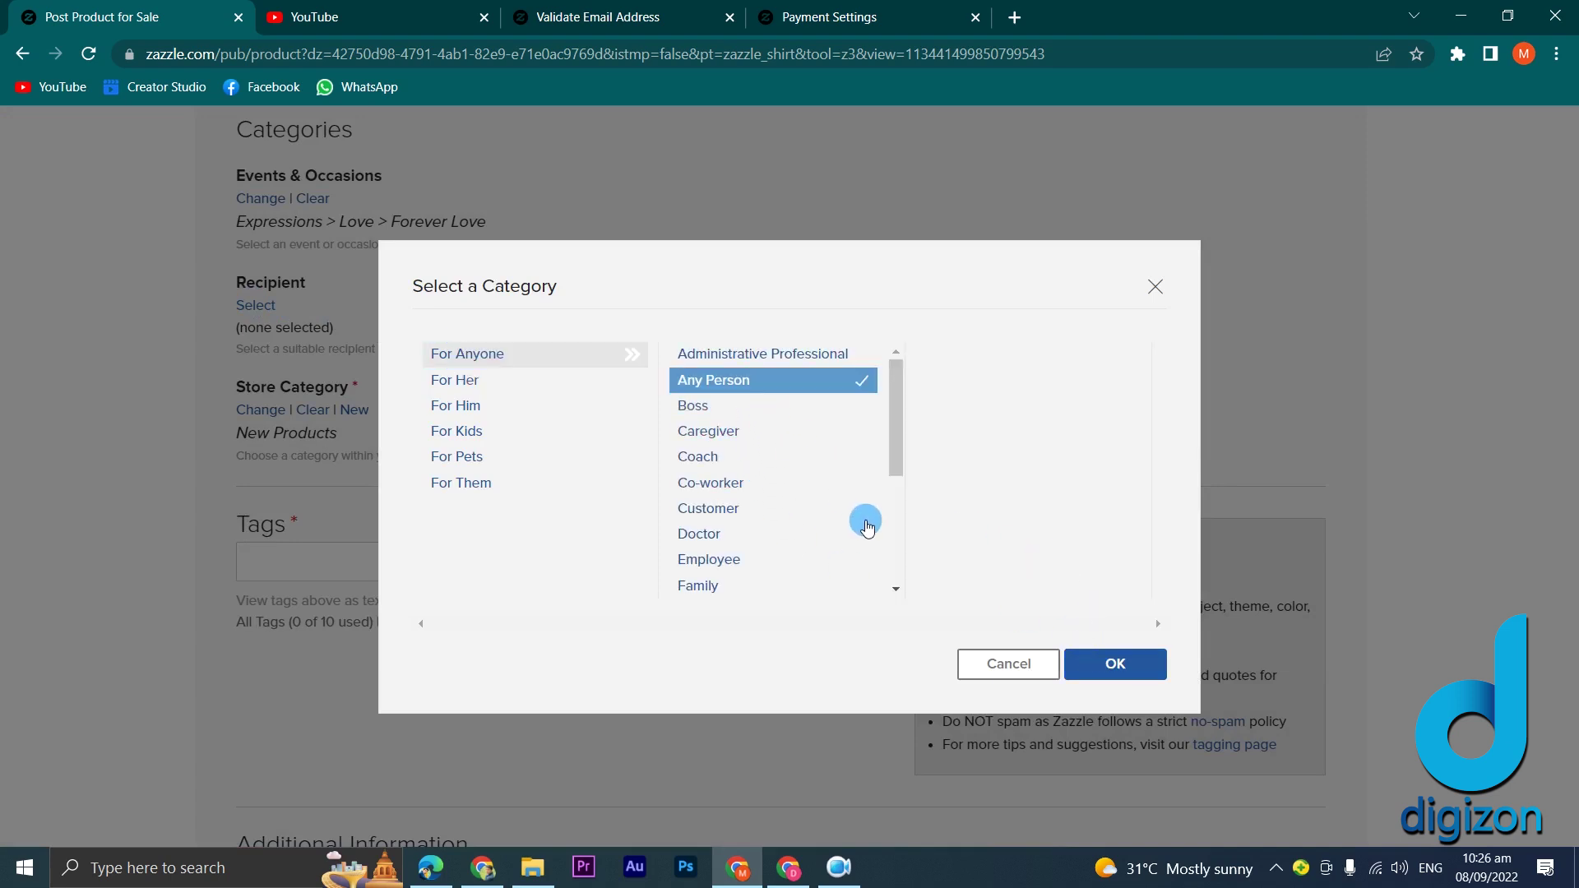
pyautogui.click(1071, 658)
# Add the tags "chilld" and "t-shirt" to the product.
pyautogui.scroll(-3, 675, 486)
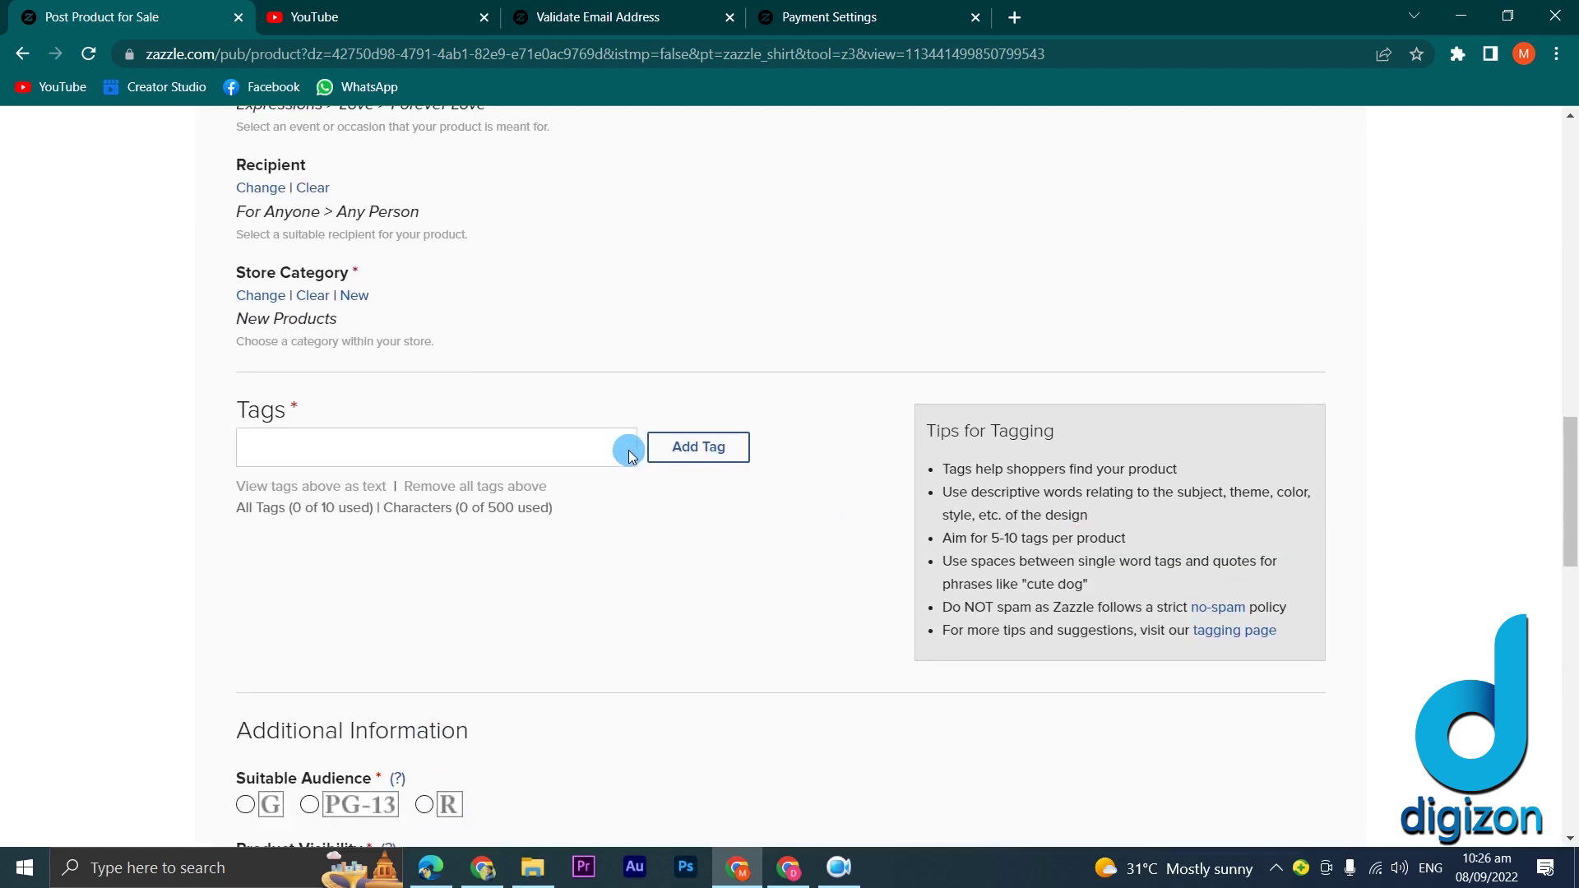
pyautogui.click(486, 363)
pyautogui.write('Chilld T-shirt')
pyautogui.press('Return')
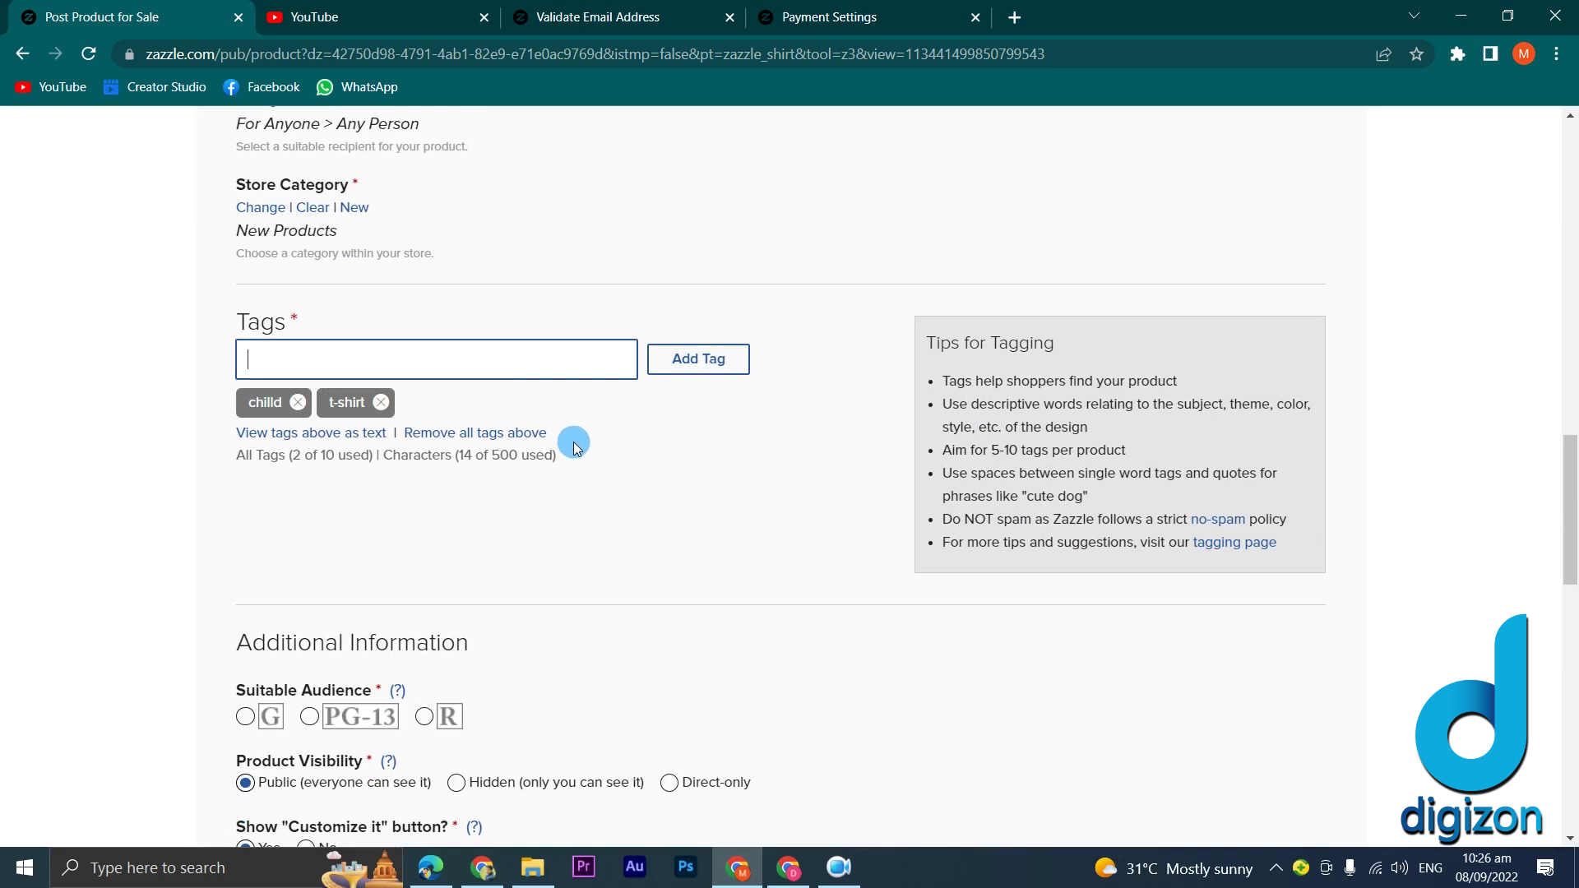
# Set the product's suitable audience rating to PG-13 in the additional information.
pyautogui.scroll(-3, 574, 446)
pyautogui.click(309, 512)
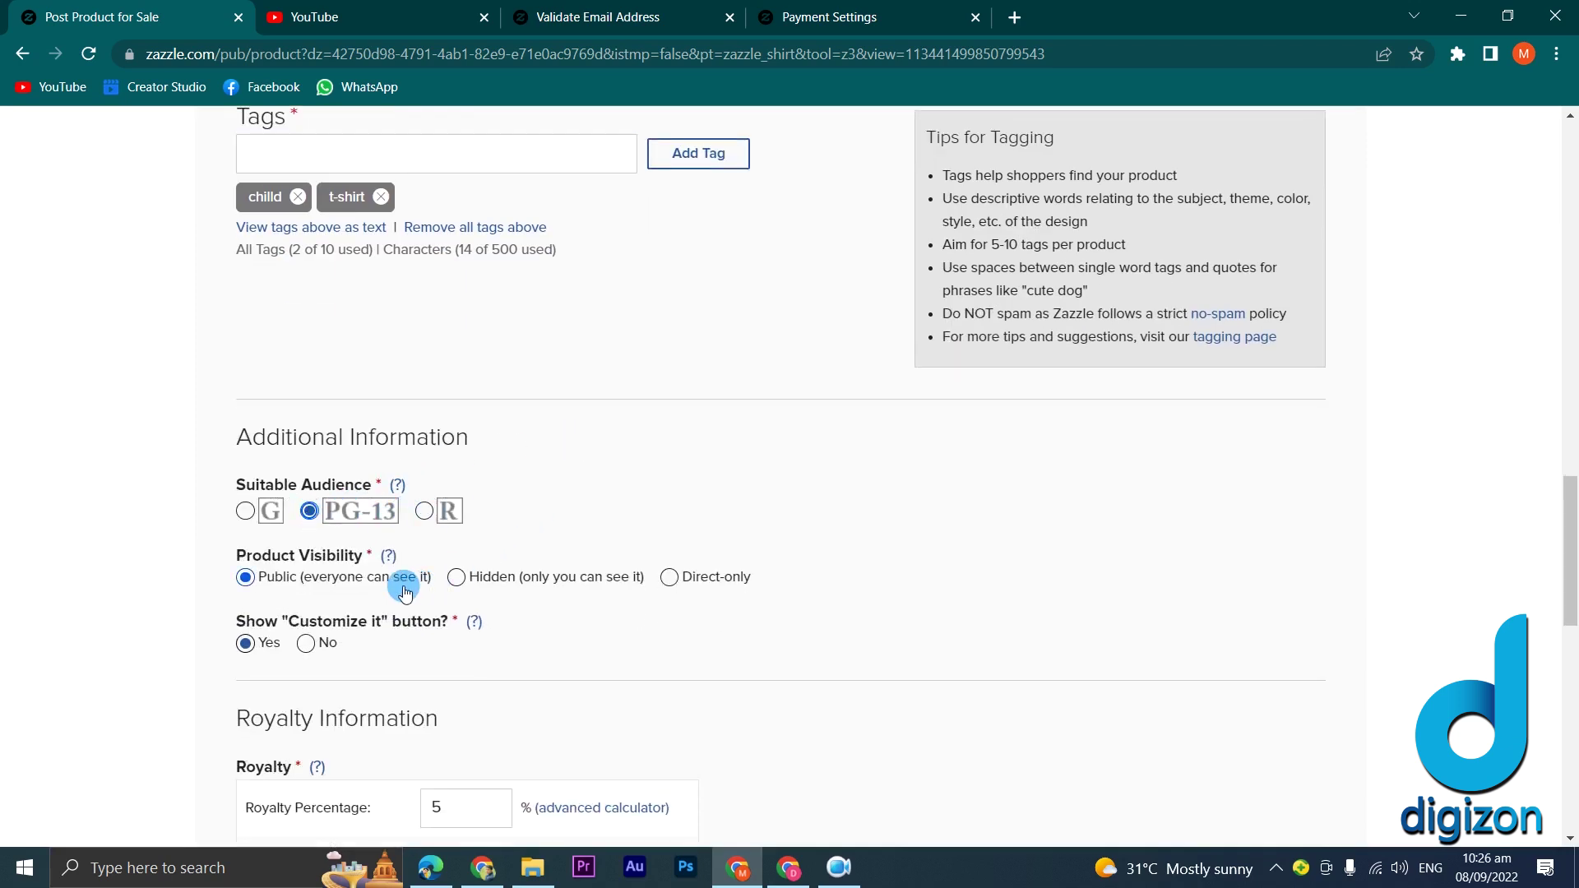
pyautogui.scroll(-1, 245, 580)
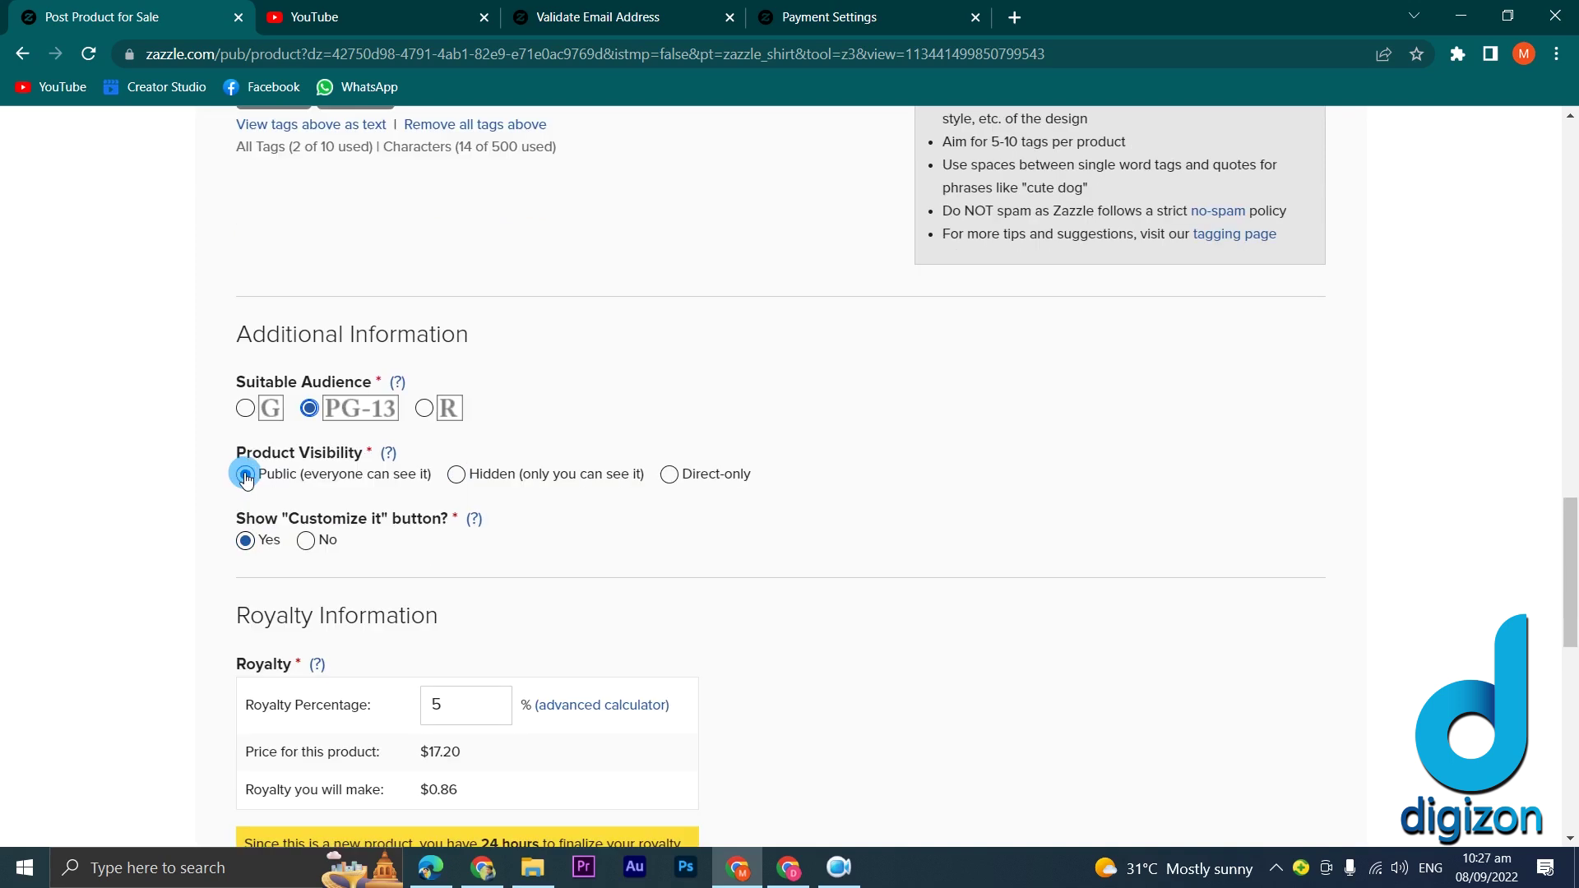
# Set the product's royalty percentage to 10%.
pyautogui.scroll(-3, 245, 472)
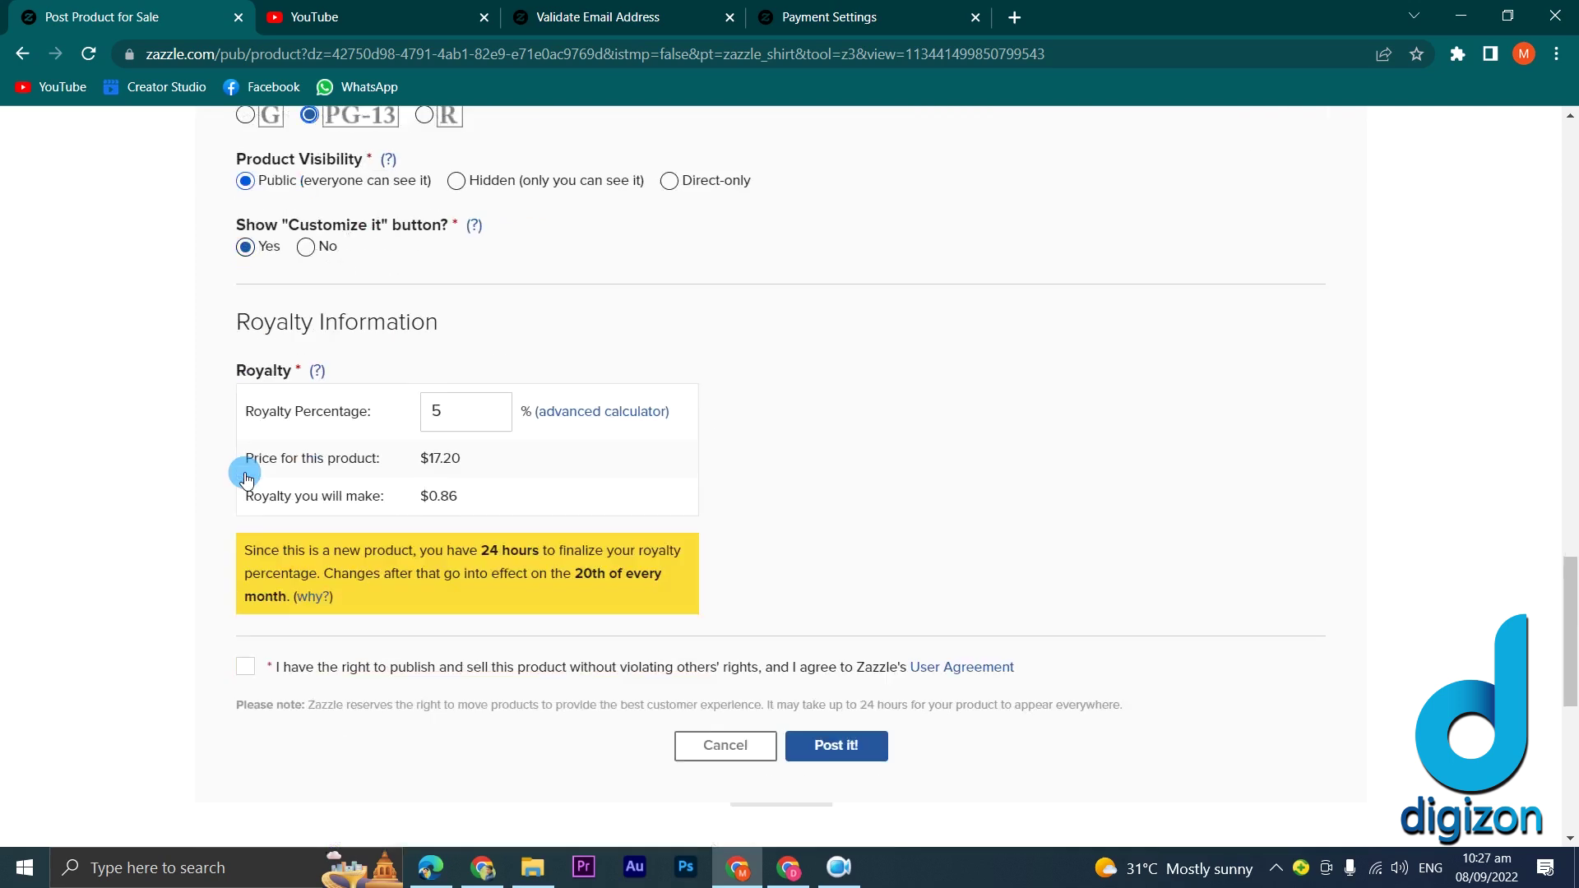
pyautogui.moveTo(447, 398); pyautogui.dragTo(422, 400)
pyautogui.write('10')
pyautogui.click(876, 413)
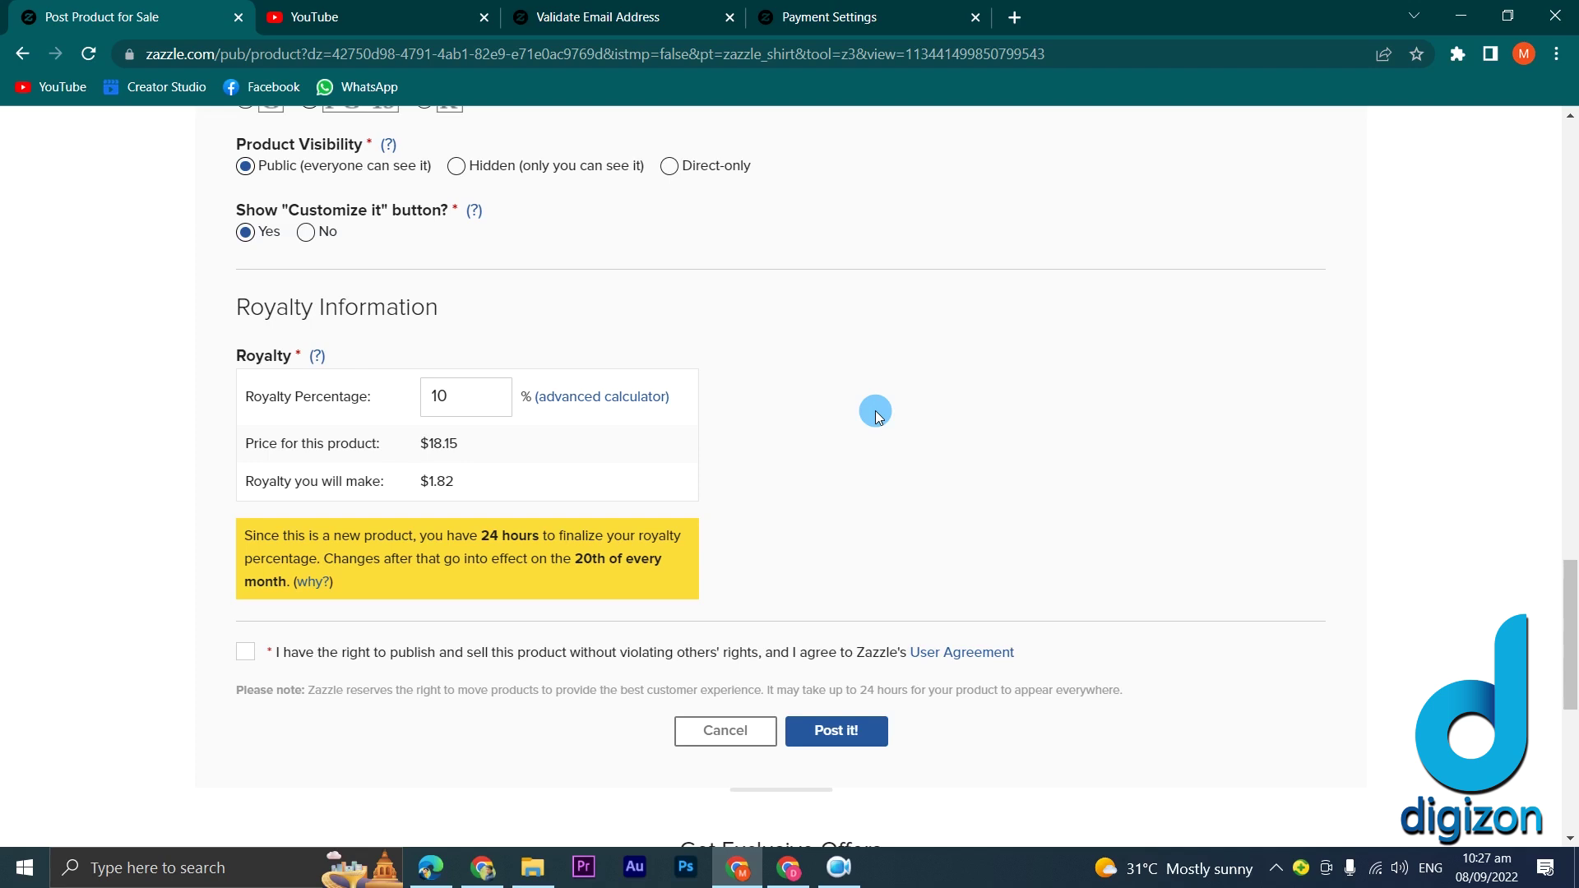
# Accept the publishing rights statement and User Agreement, and post the T-shirt to the marketplace.
pyautogui.scroll(-3, 877, 416)
pyautogui.click(242, 377)
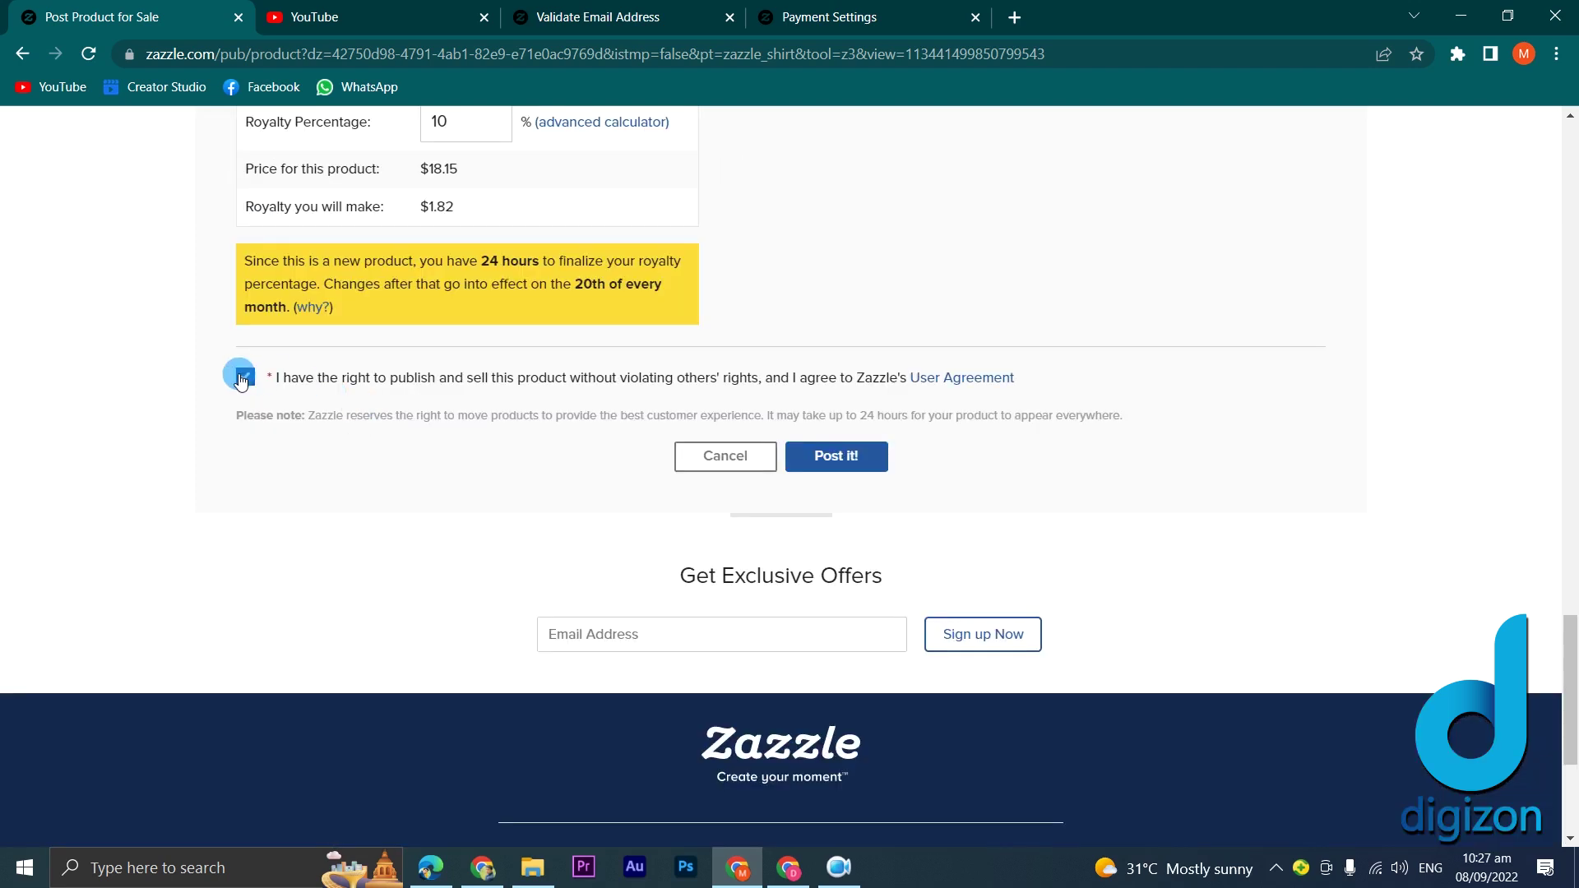
pyautogui.click(814, 459)
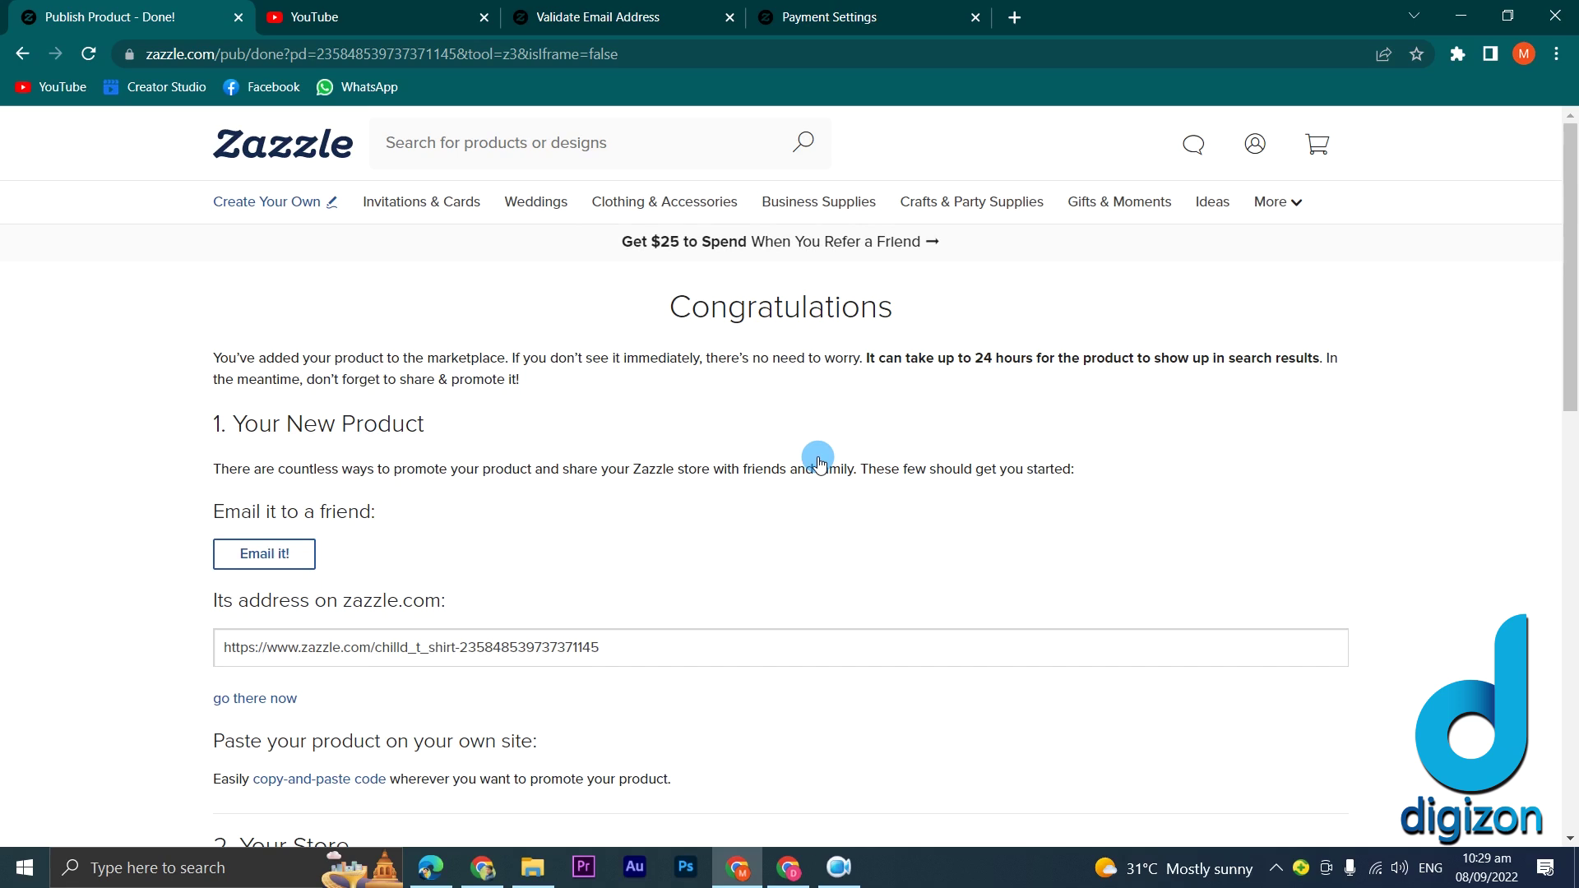
# Return to the Zazzle home page, open the seller earnings' payment settings, and examine the payment methods and payee information form.
pyautogui.click(285, 158)
pyautogui.click(287, 162)
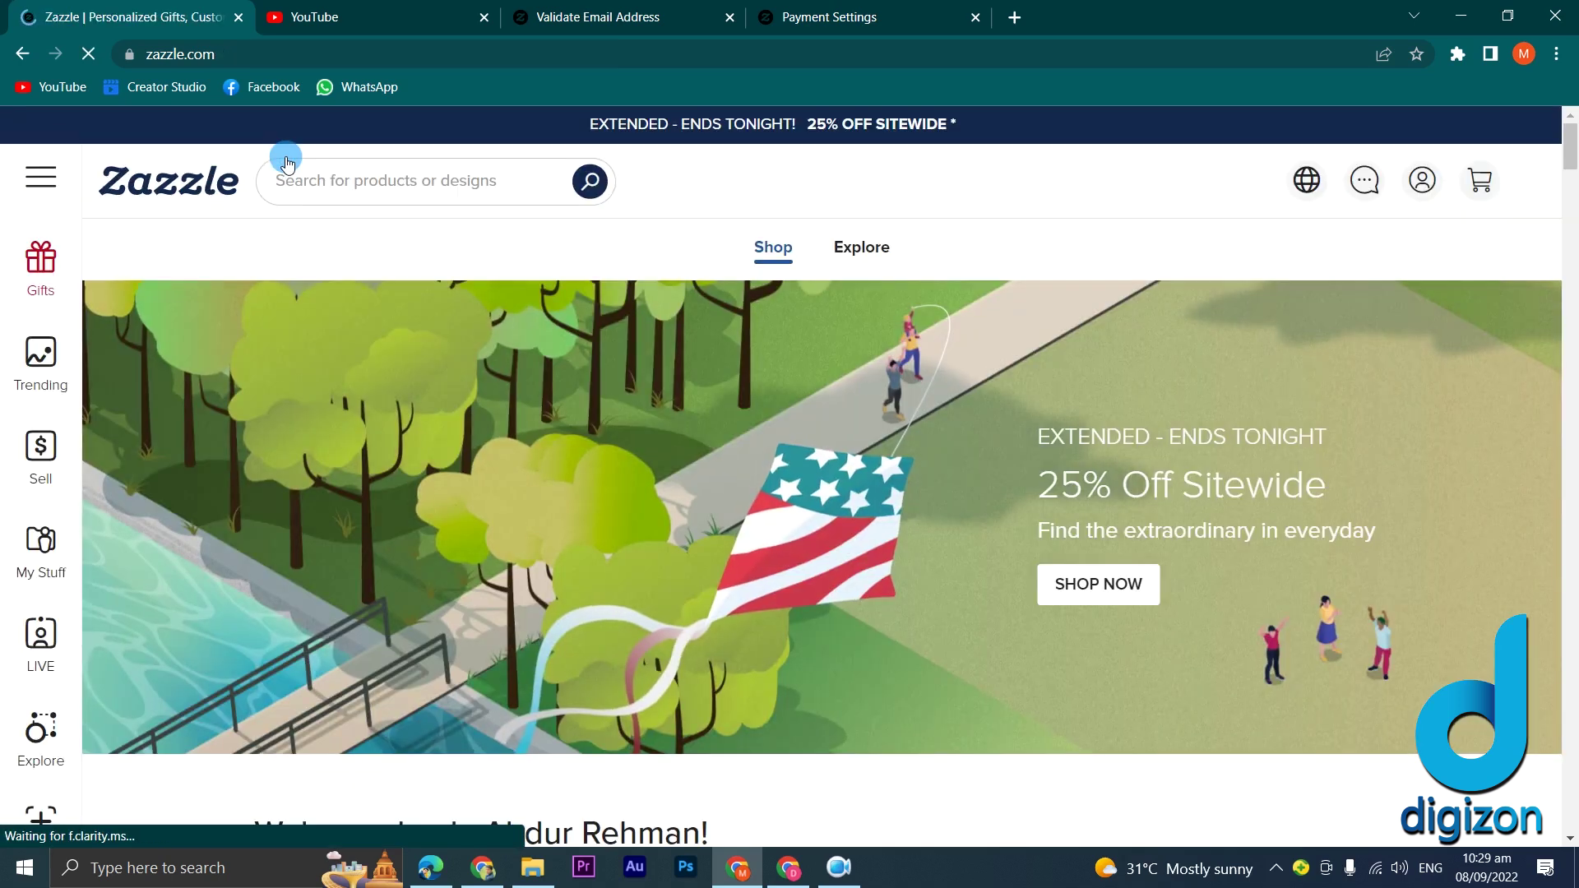
pyautogui.click(45, 453)
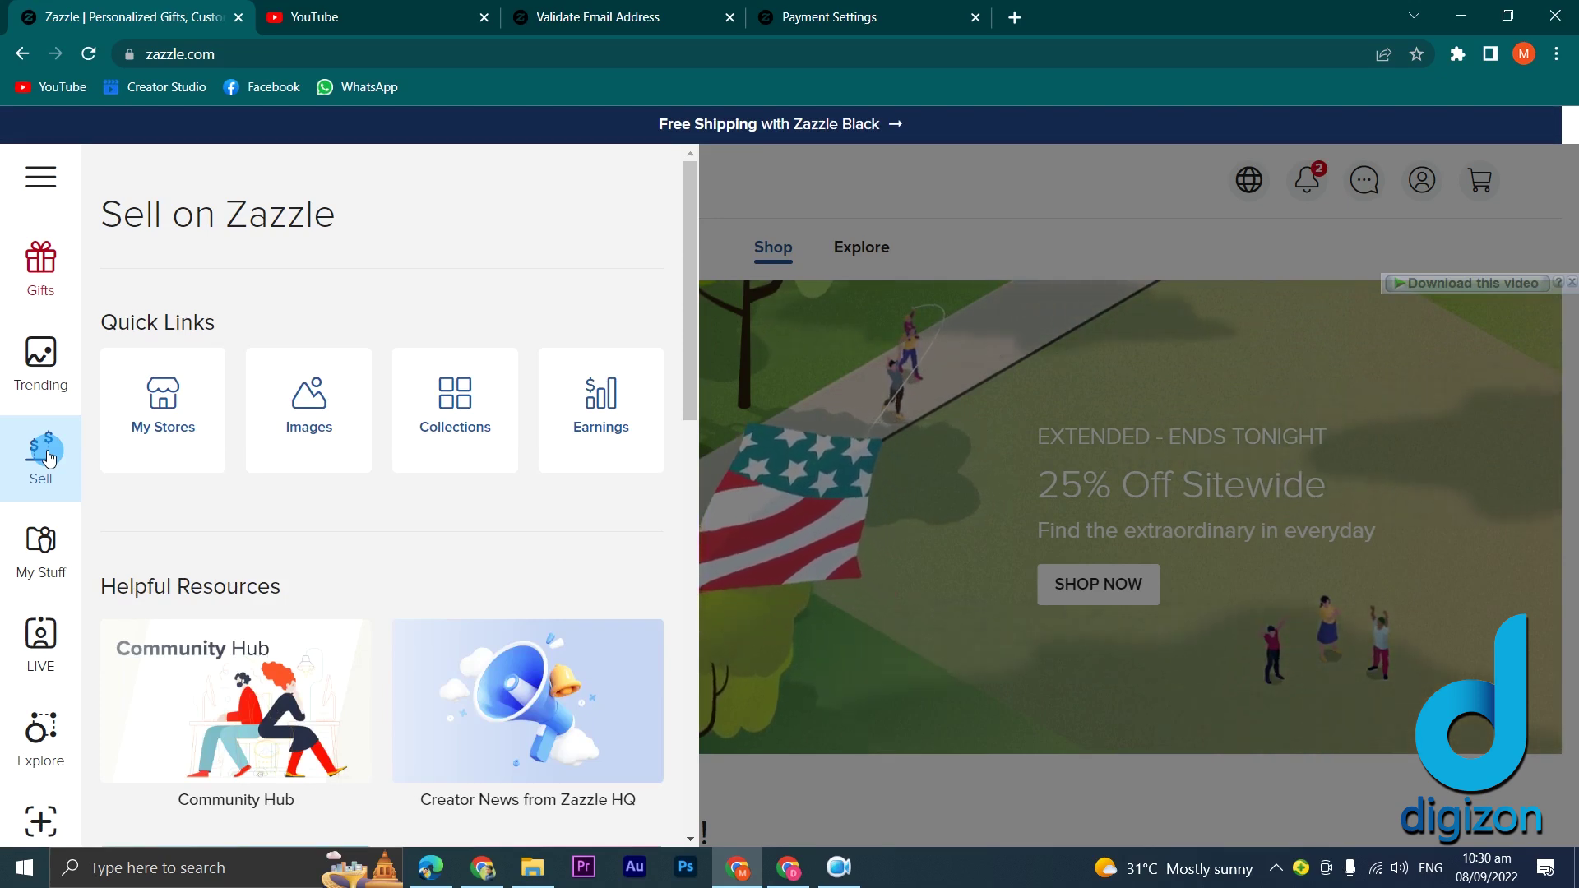
pyautogui.click(604, 412)
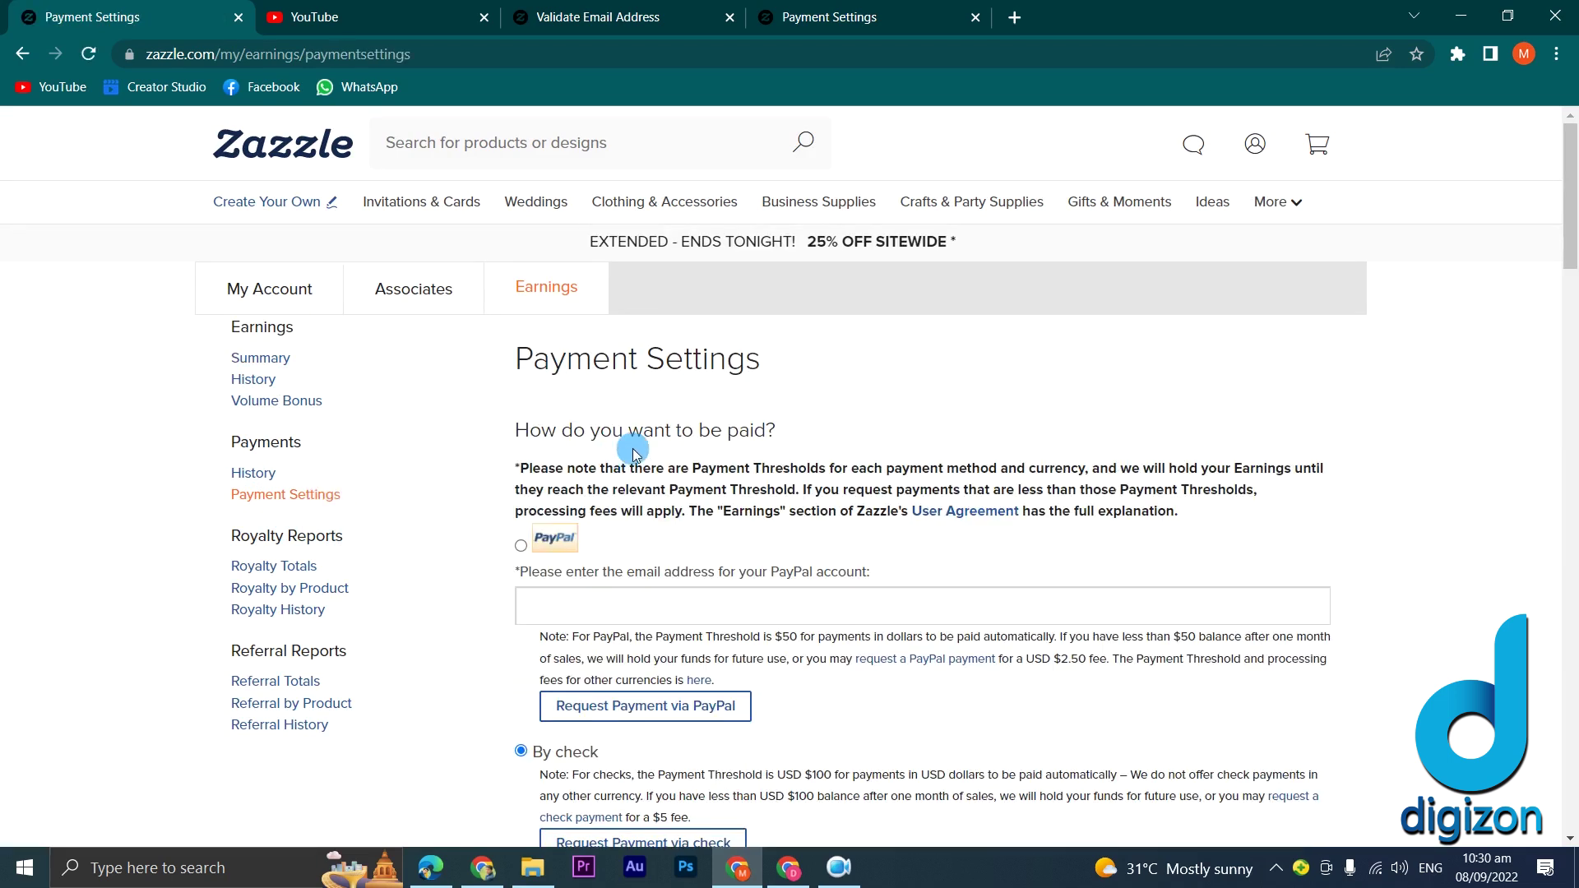
pyautogui.scroll(-2, 633, 452)
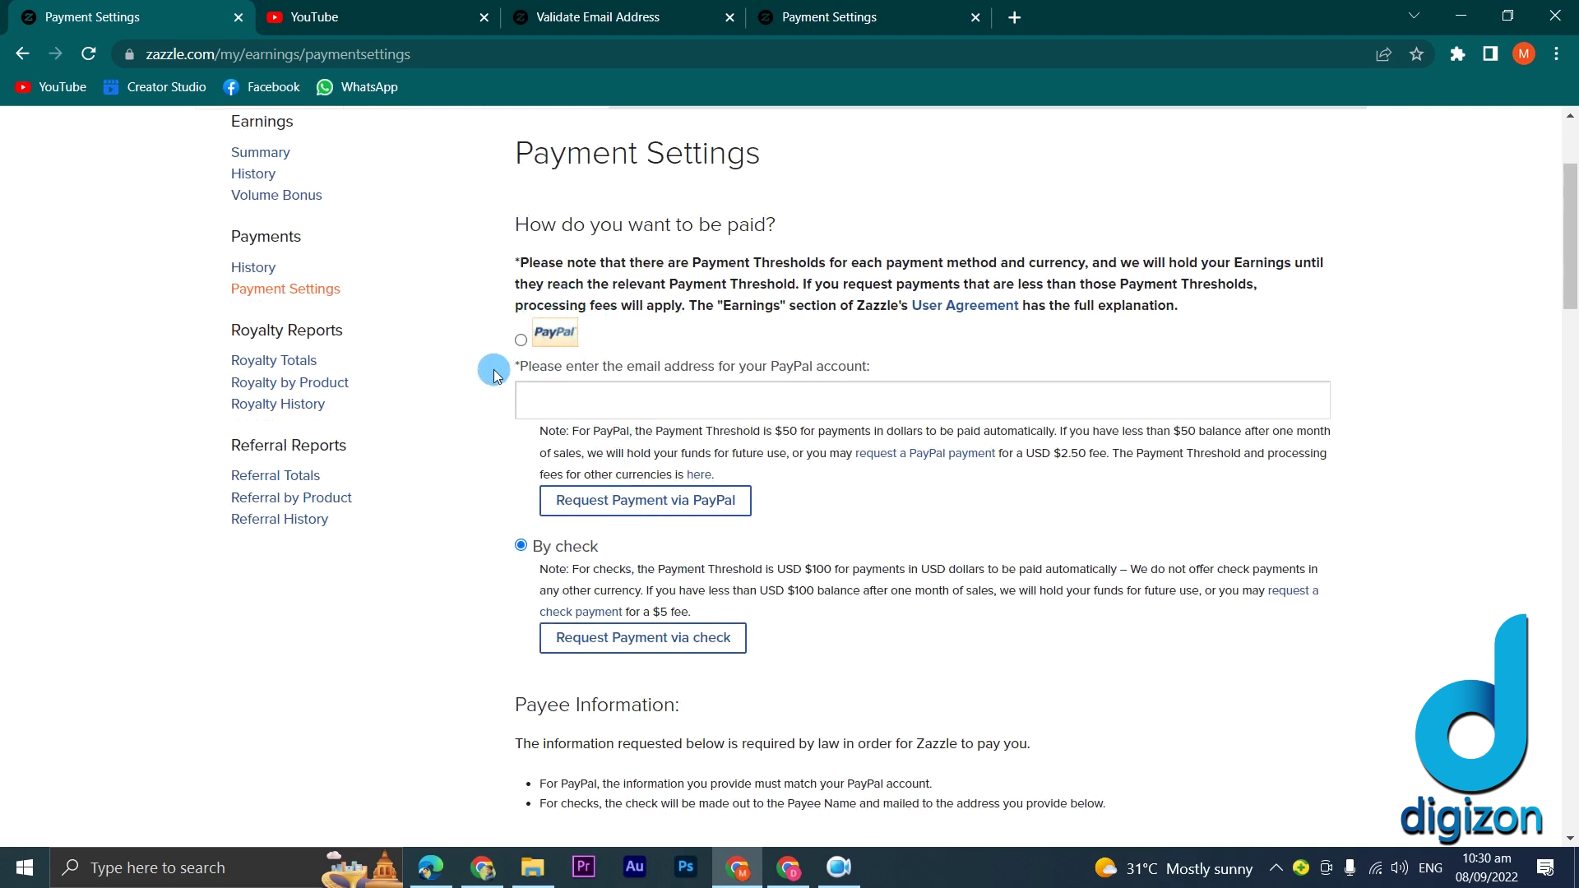
pyautogui.scroll(-1, 606, 326)
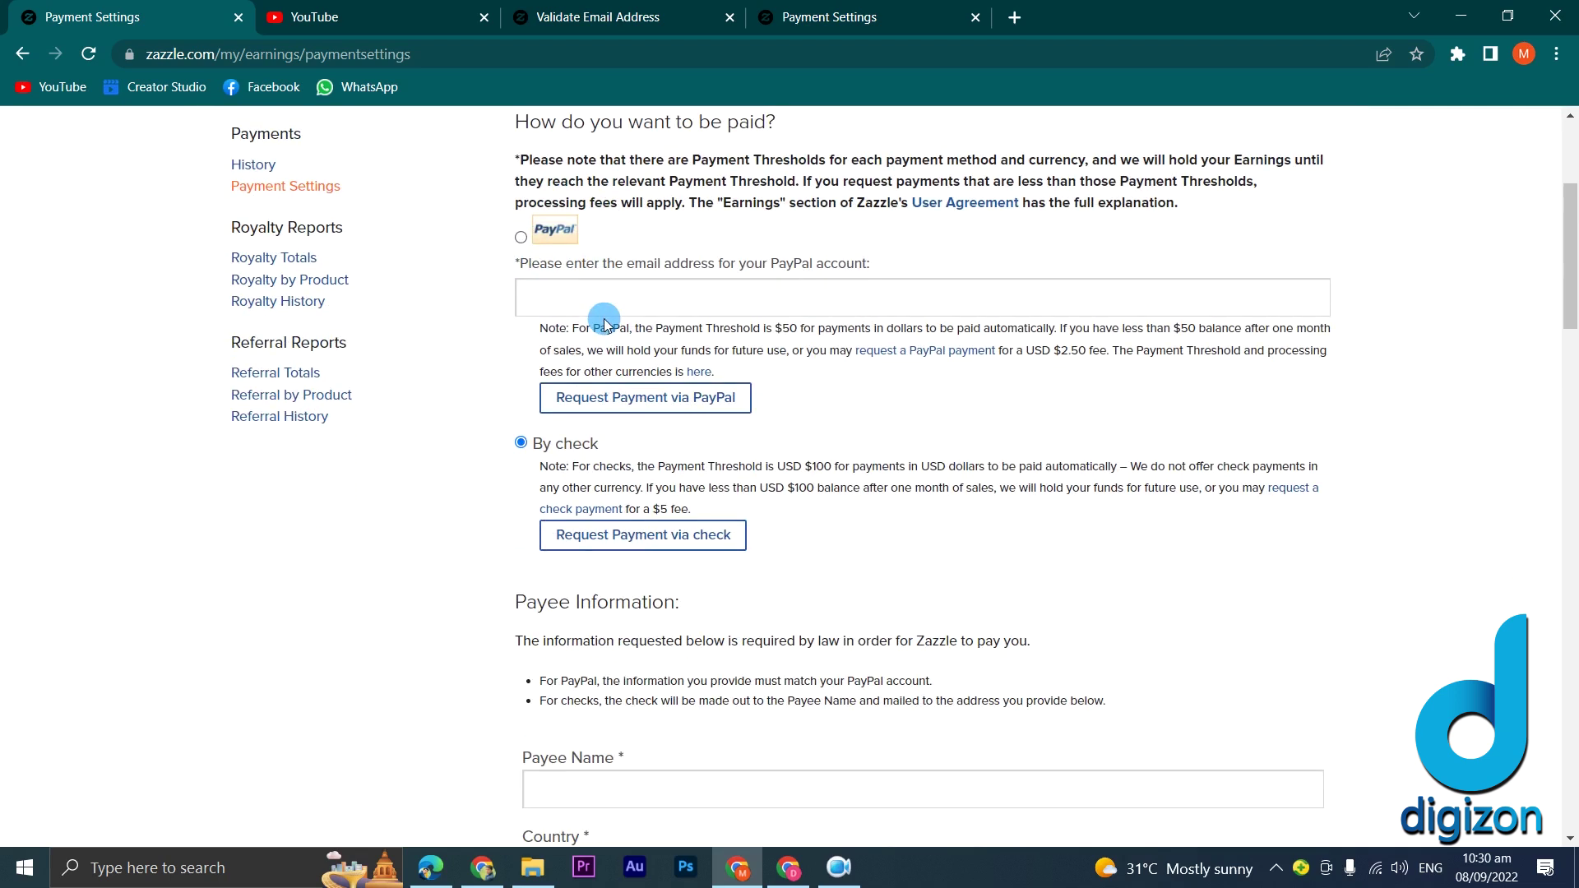
pyautogui.scroll(-2, 605, 322)
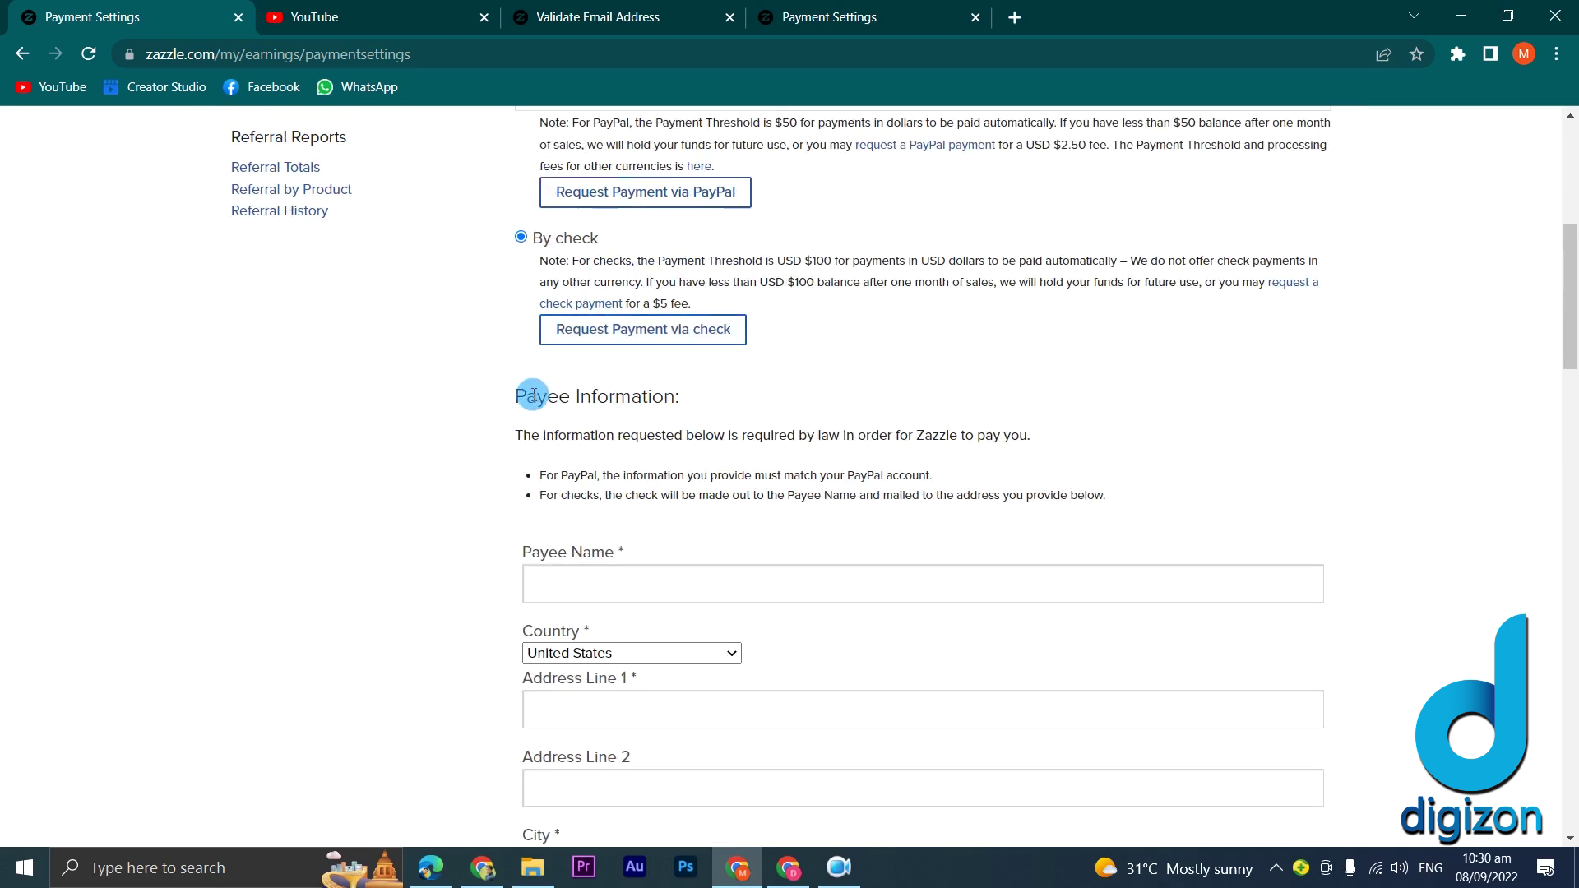